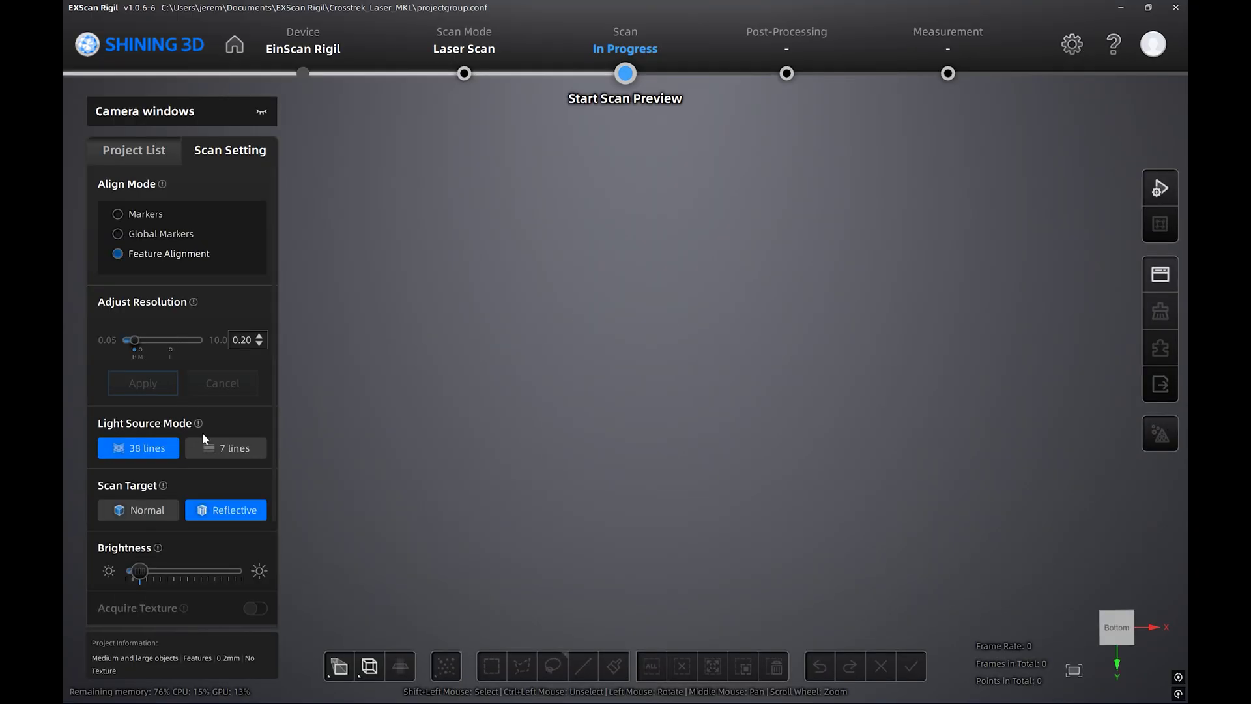
# - Raise scan brightness to maximum and start the live laser-line preview of the console
pyautogui.moveTo(140, 571); pyautogui.dragTo(281, 577)
pyautogui.scroll(-3, 235, 514)
pyautogui.scroll(3, 235, 514)
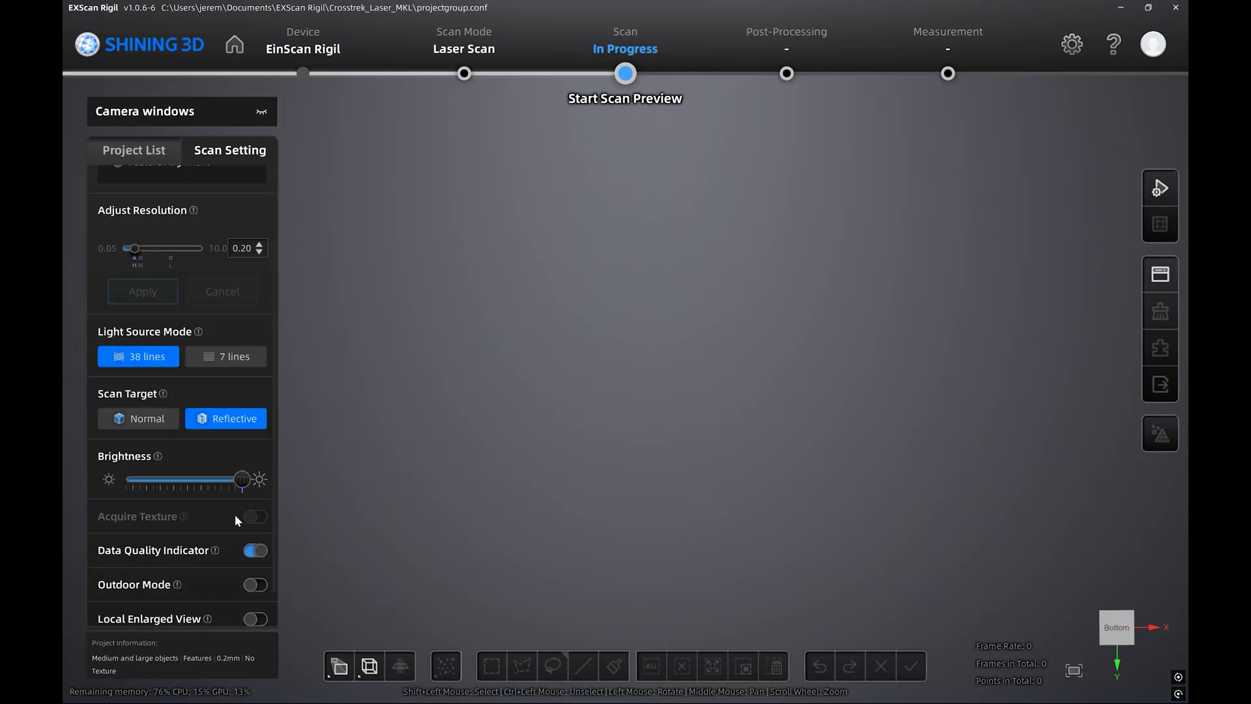
pyautogui.click(1166, 196)
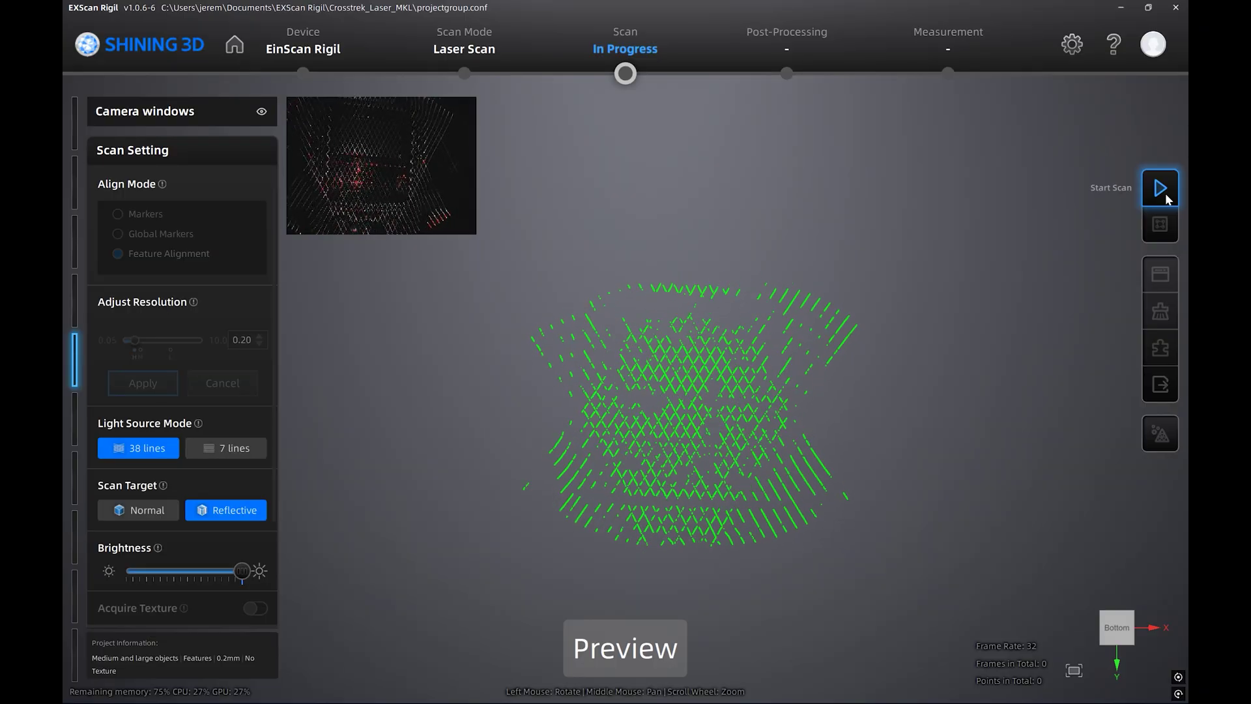
pyautogui.click(1165, 195)
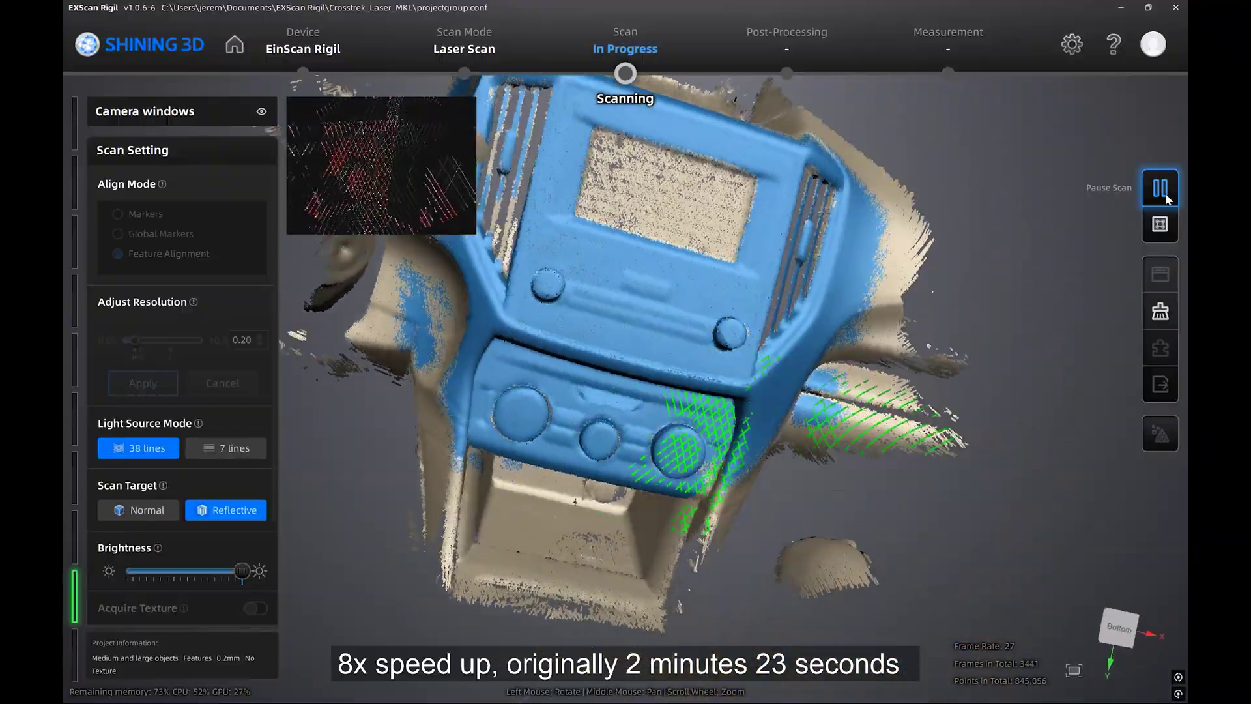
# - Pause the running markerless laser scan of the console
pyautogui.click(1167, 198)
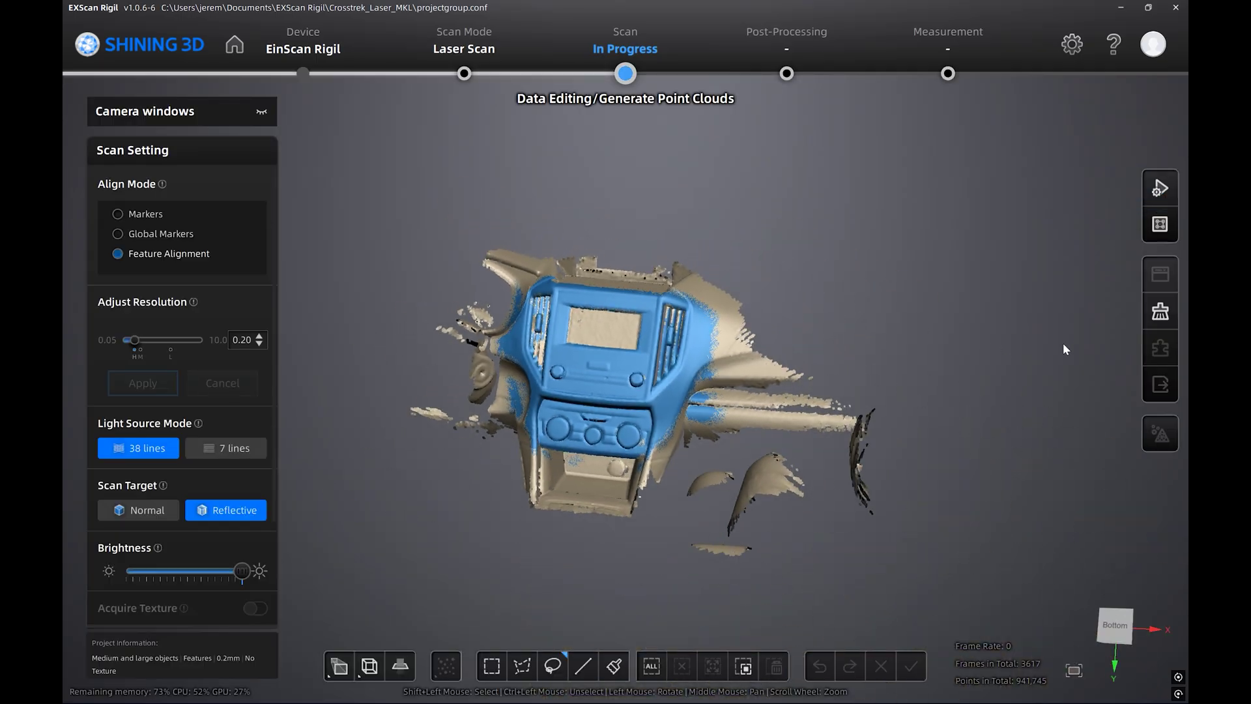
# - Generate the point cloud, then build an unwatertight mesh of about 10.9 million triangles
pyautogui.click(1160, 228)
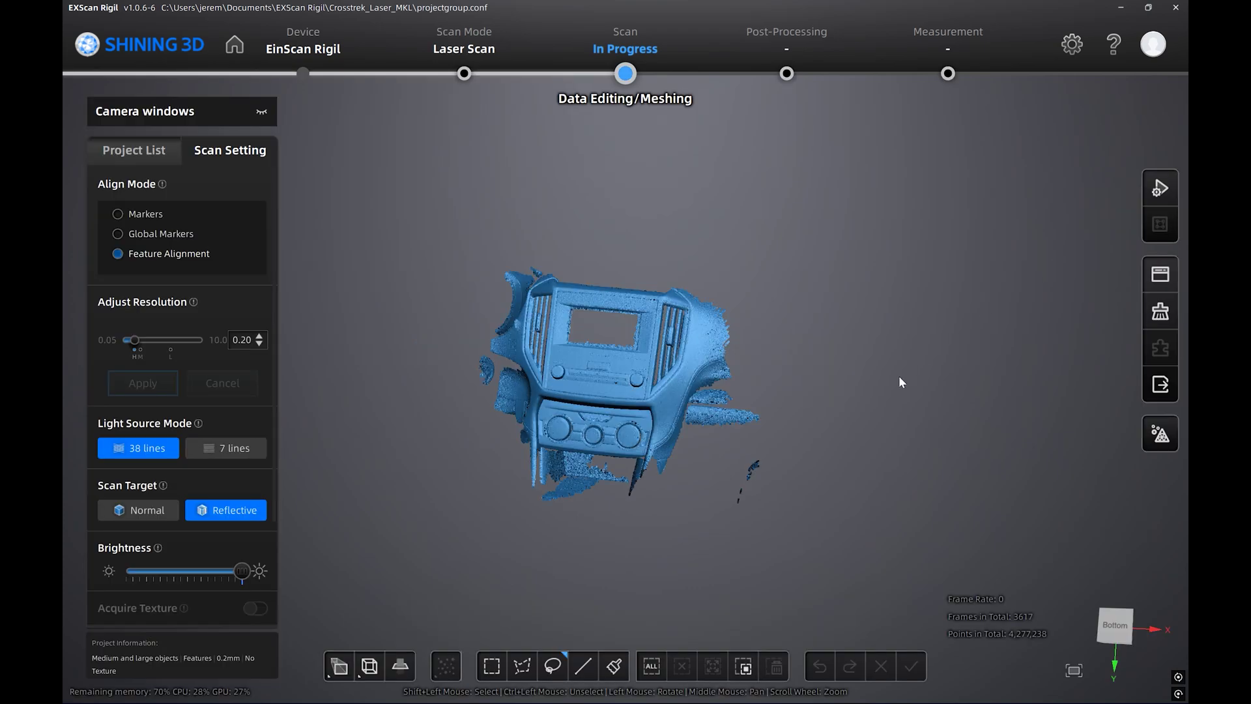
pyautogui.click(1160, 435)
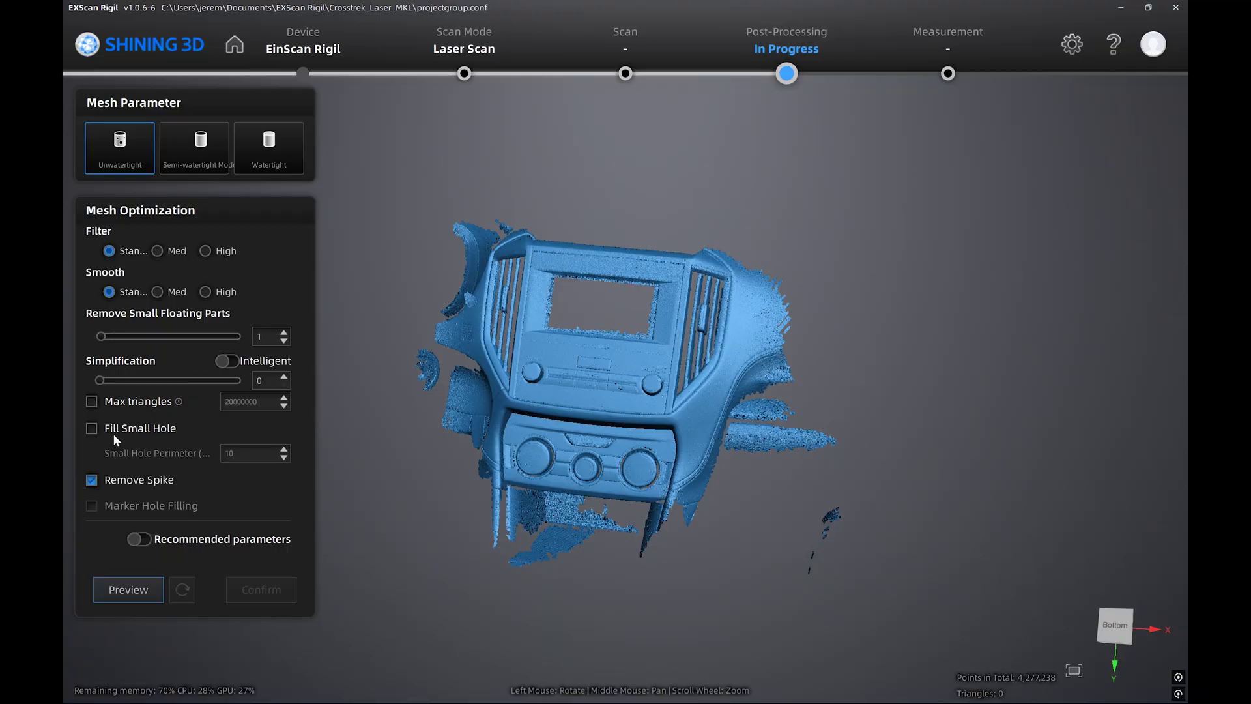
pyautogui.click(128, 590)
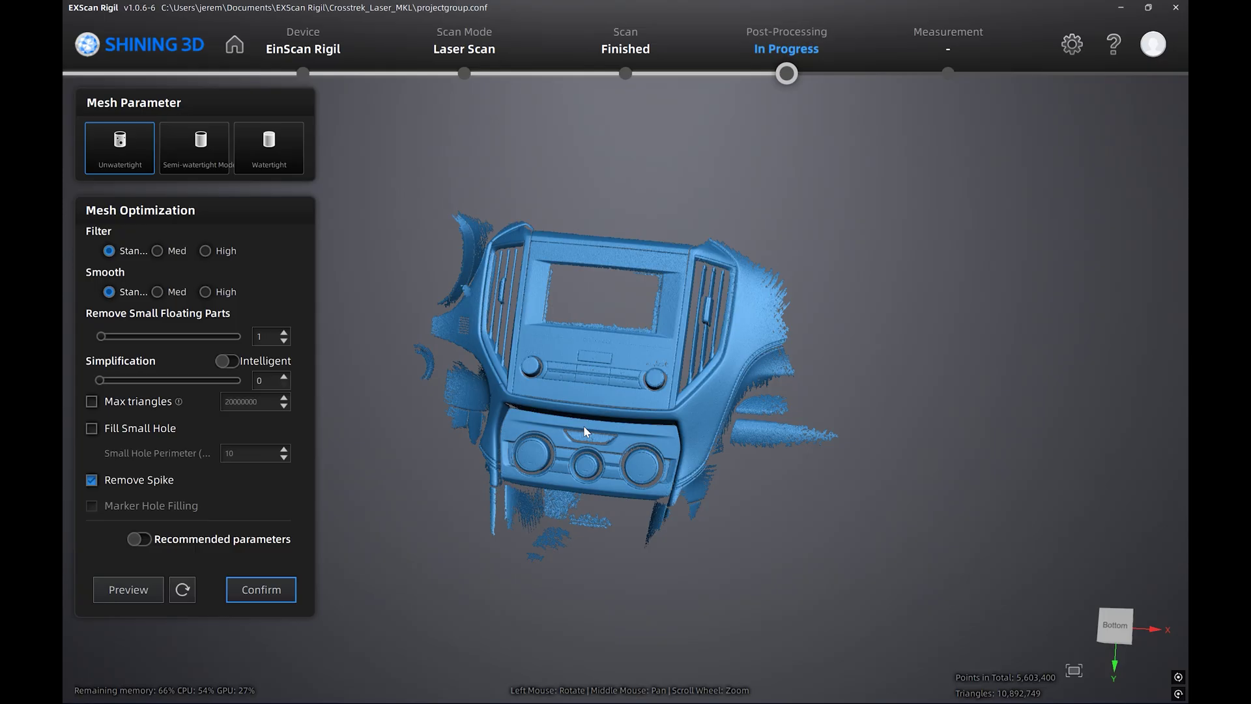
# - Confirm the console mesh, then rotate and zoom to inspect the radio buttons from the front
pyautogui.click(261, 590)
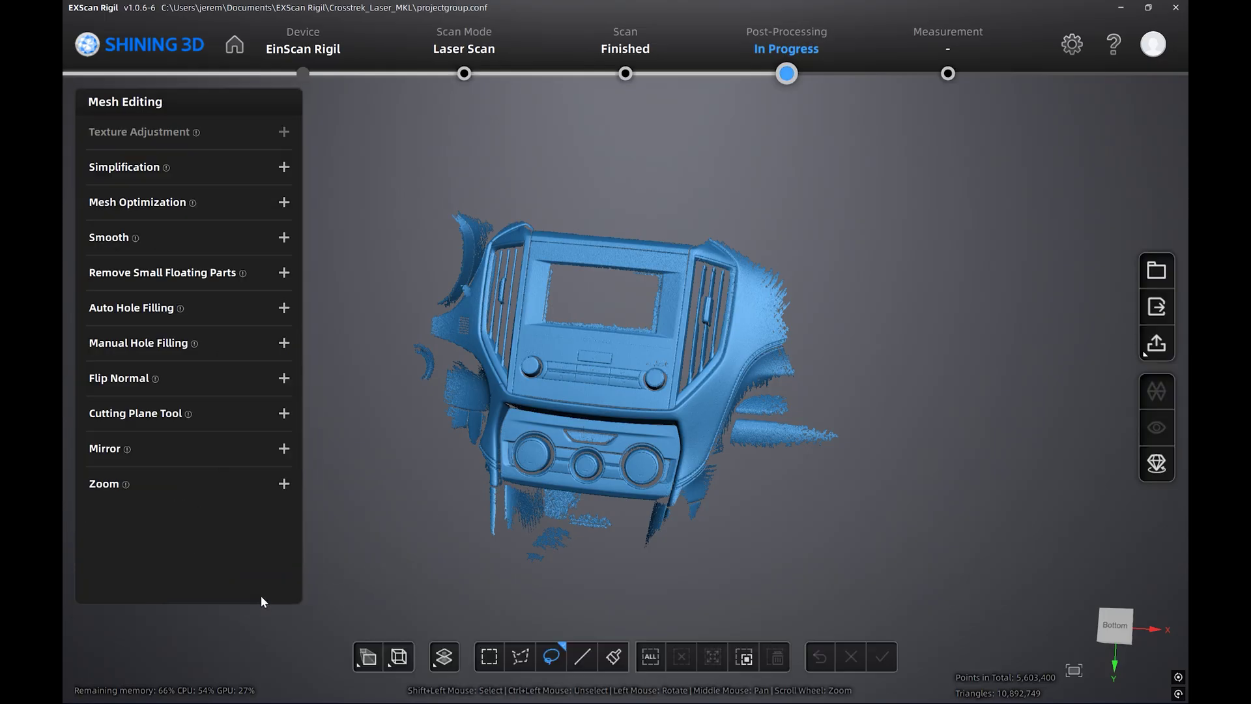
pyautogui.moveTo(590, 453); pyautogui.dragTo(645, 458)
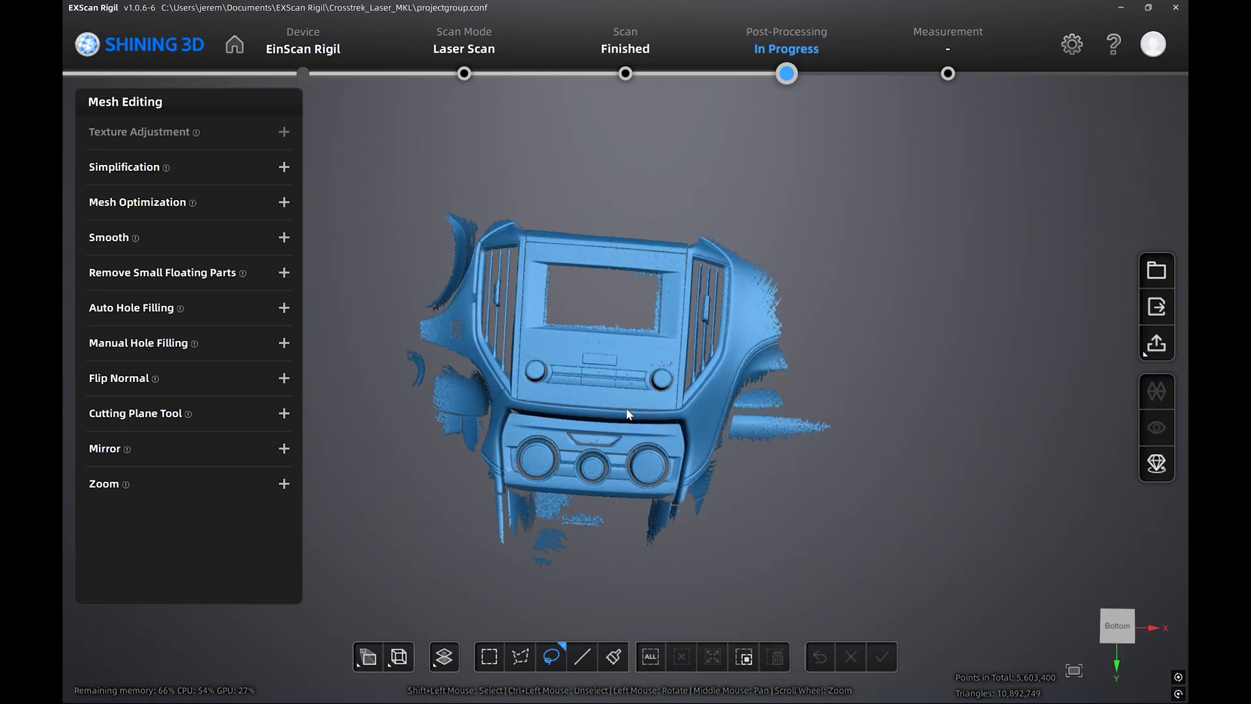
pyautogui.scroll(5, 619, 376)
pyautogui.scroll(4, 620, 377)
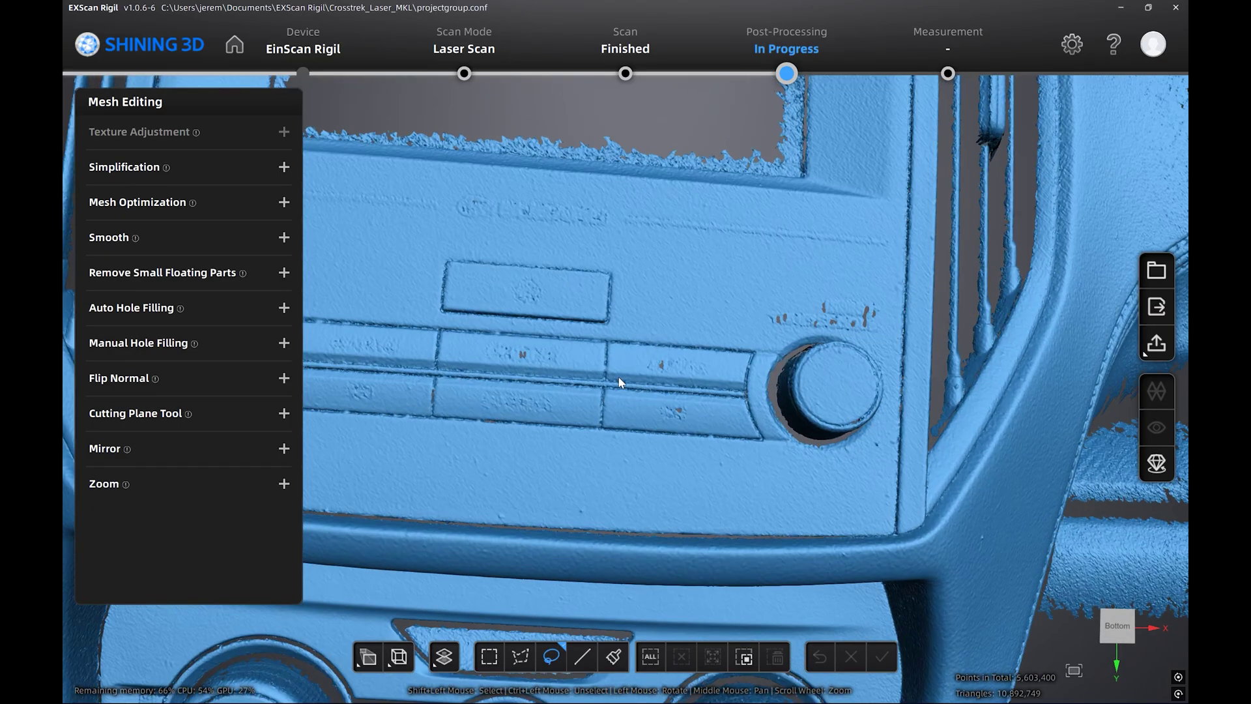
pyautogui.moveTo(619, 378); pyautogui.dragTo(497, 423)
pyautogui.scroll(-10, 496, 424)
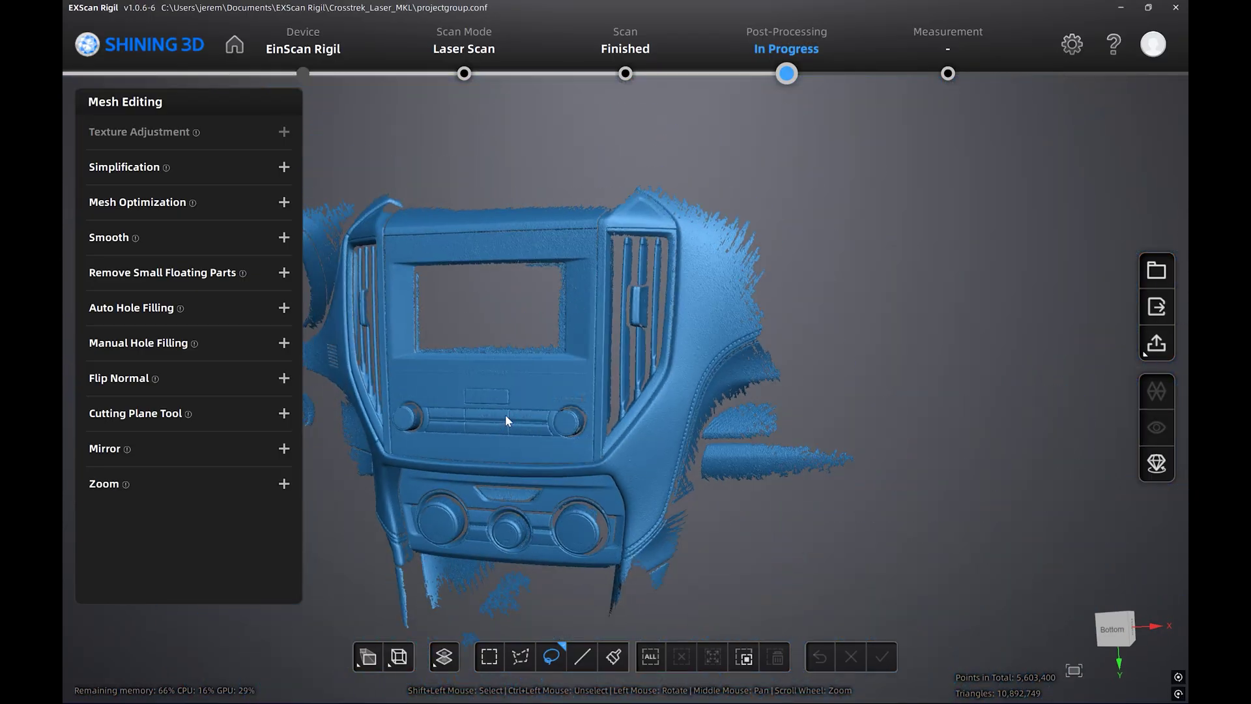
pyautogui.moveTo(506, 415); pyautogui.dragTo(598, 393)
pyautogui.scroll(-2, 734, 345)
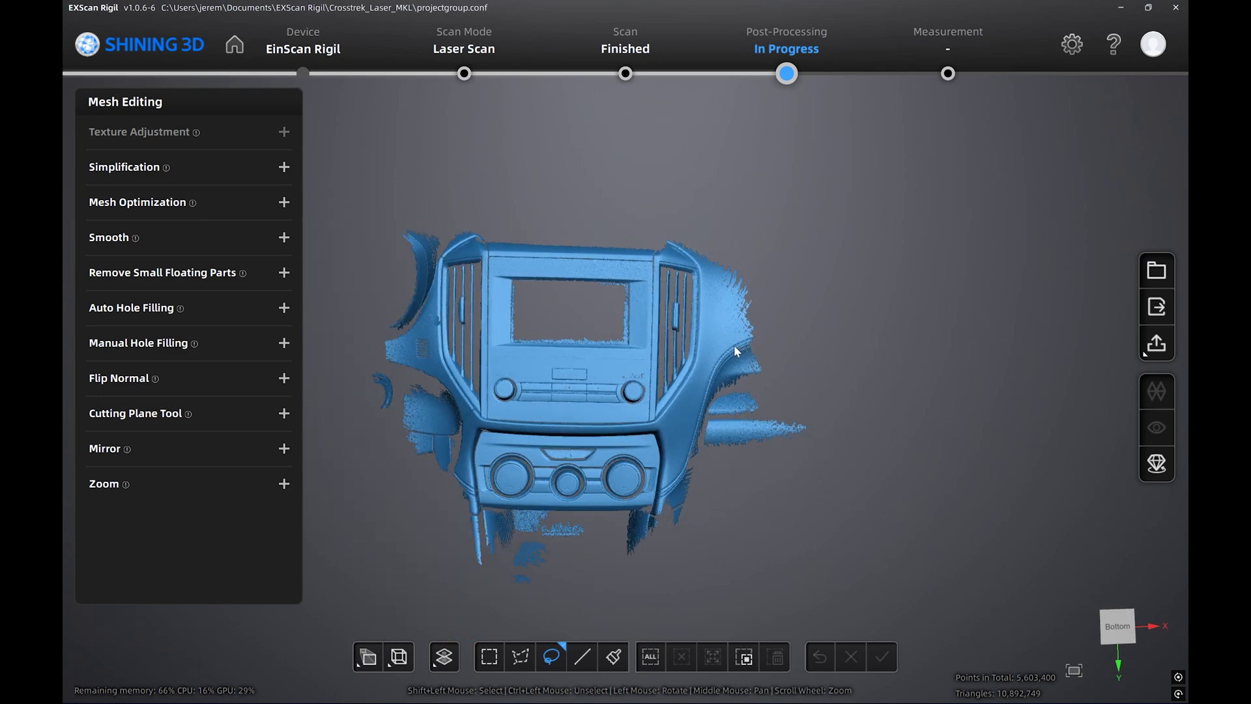
pyautogui.scroll(2, 567, 404)
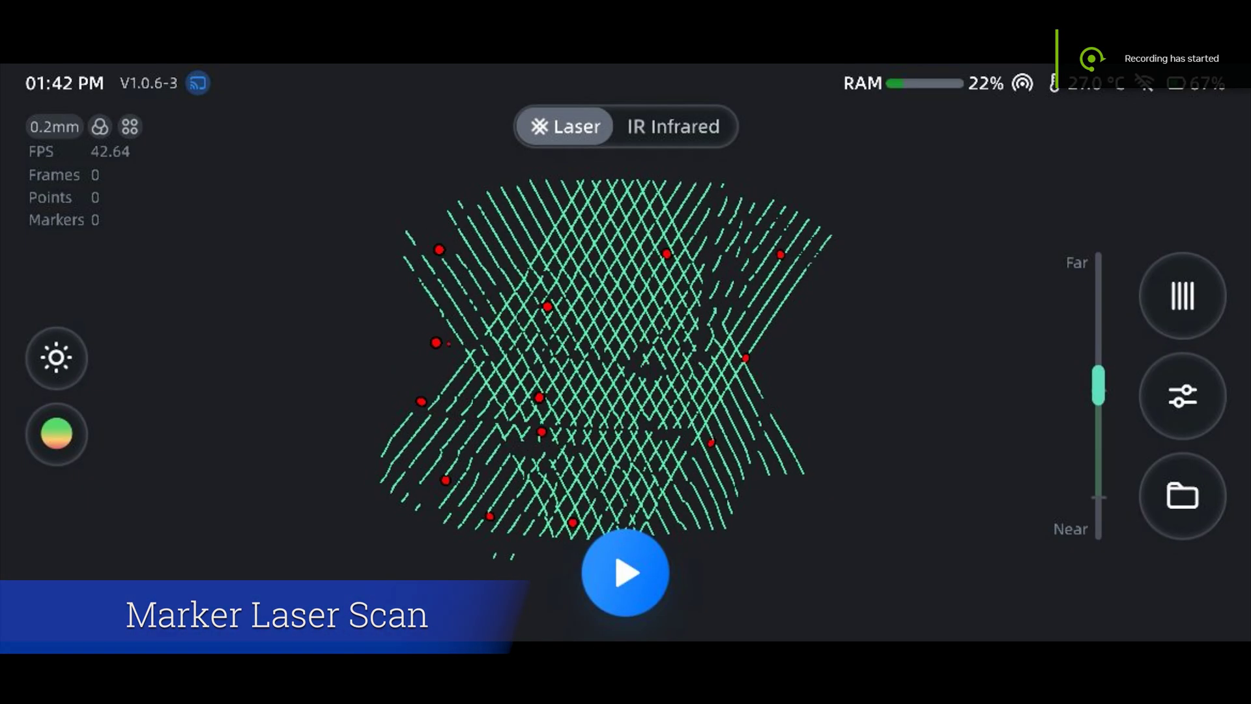
# - Check the camera previews, data quality options and Advanced Settings for the 0.2 mm marker laser scan
pyautogui.click(56, 357)
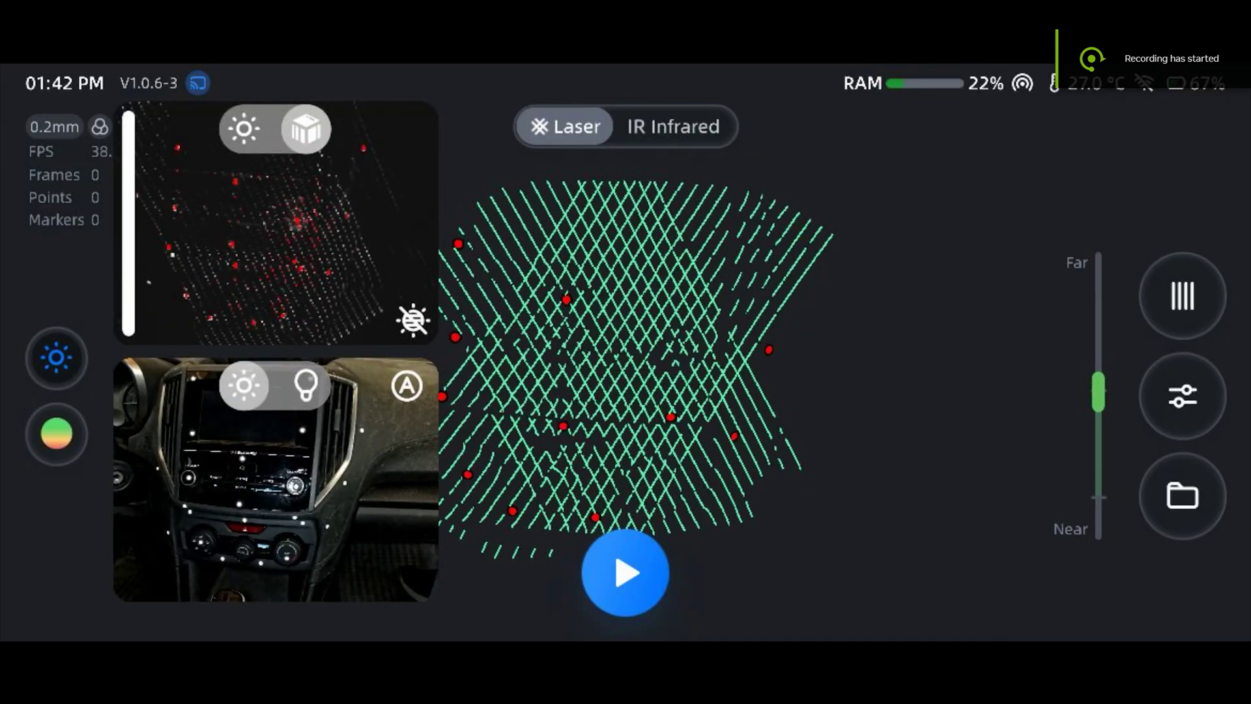
pyautogui.click(56, 433)
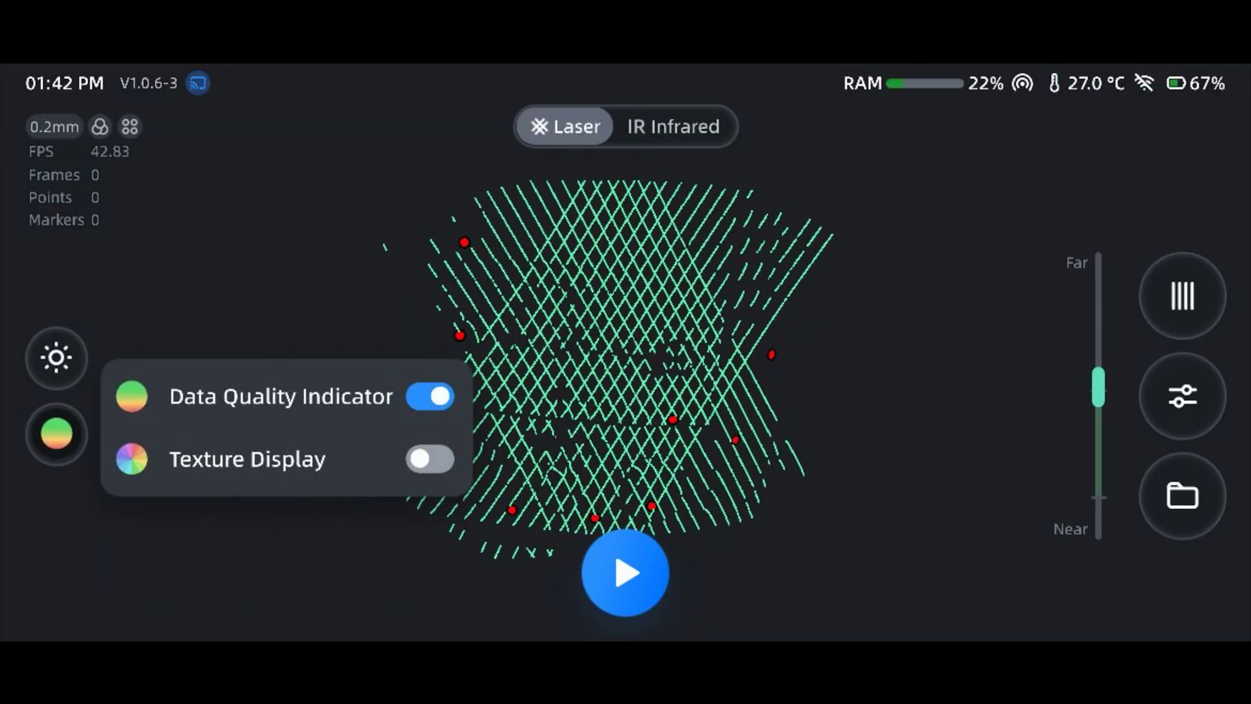
pyautogui.click(1182, 395)
pyautogui.scroll(-3, 1064, 391)
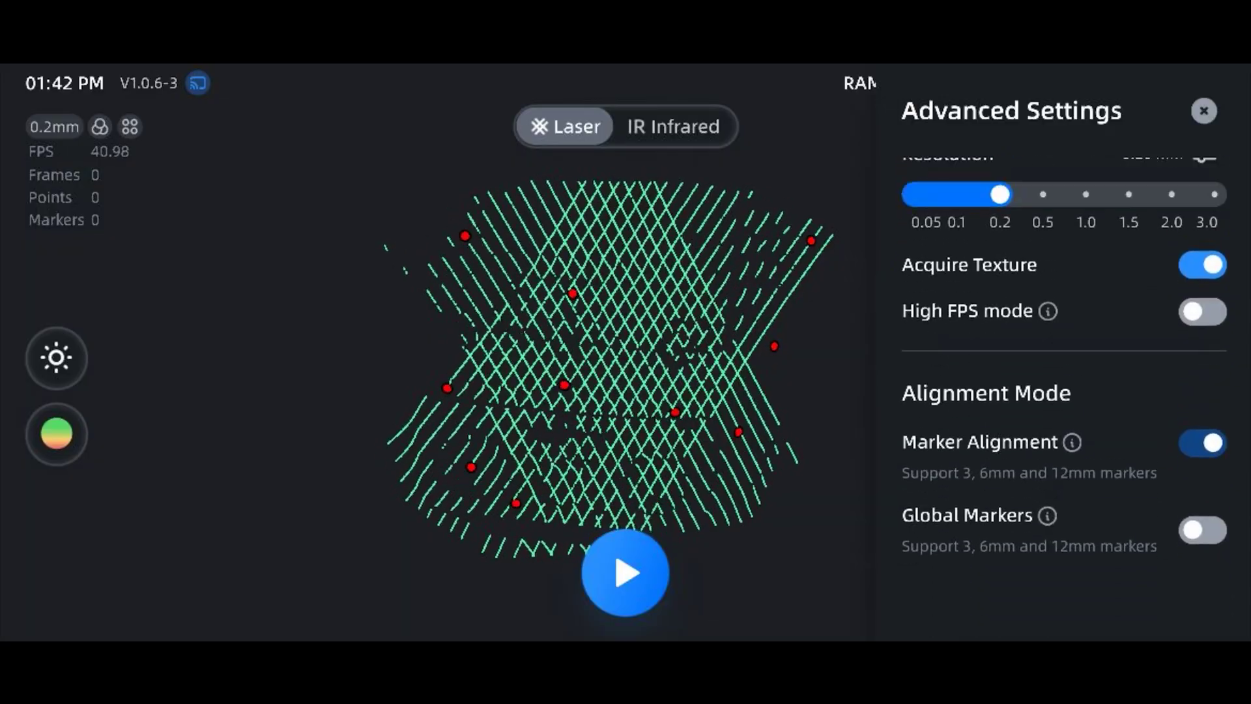
pyautogui.scroll(2, 1064, 391)
pyautogui.click(1203, 111)
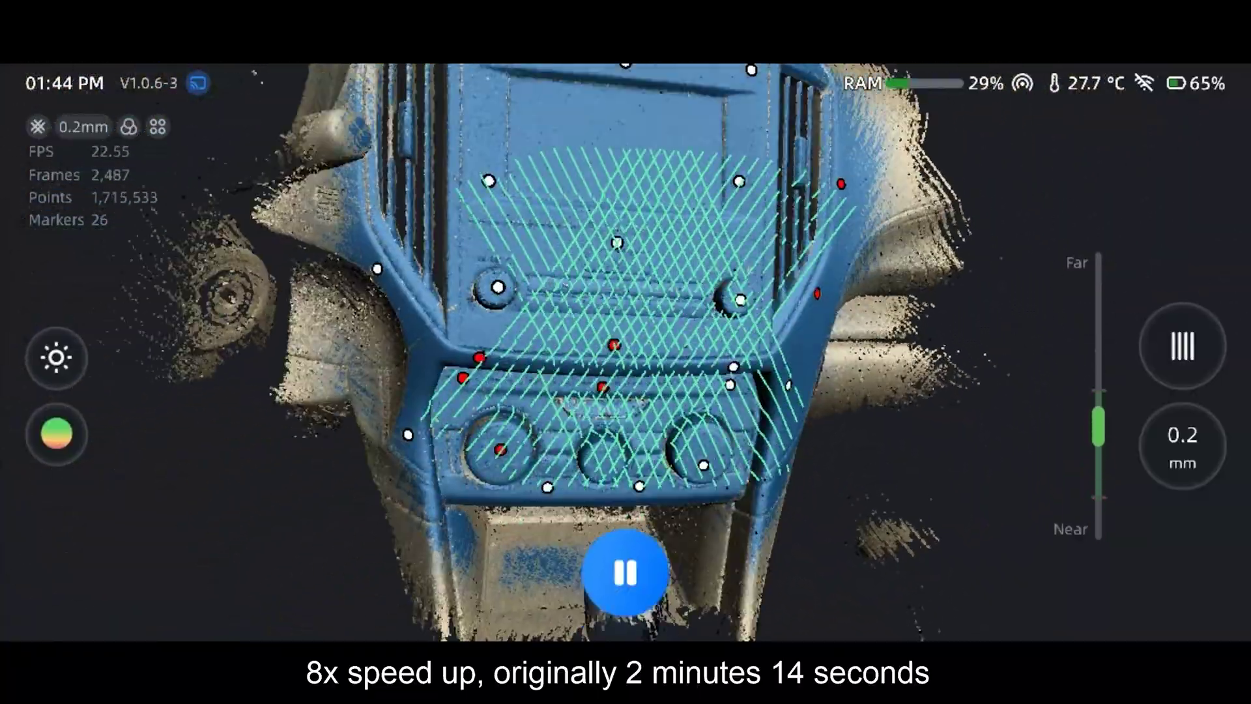
# - Stop the marker scan and optimise it into Project_1's textured point cloud
pyautogui.press('space')
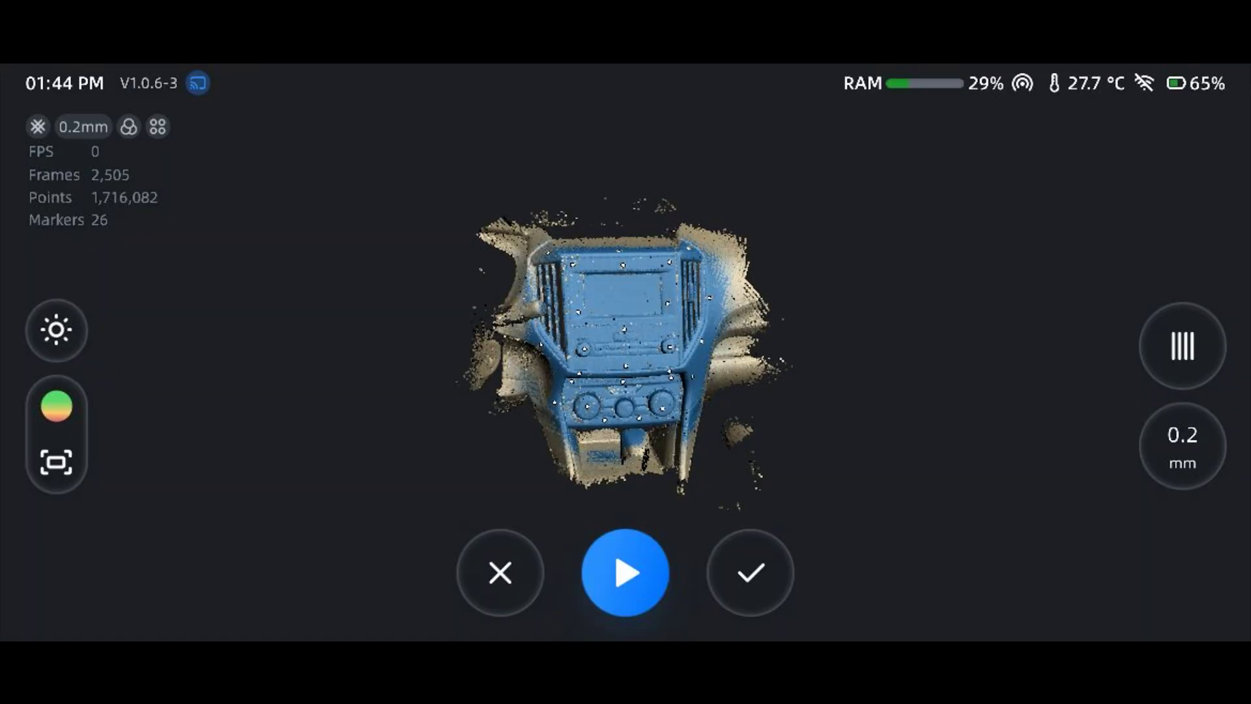
pyautogui.press('Return')
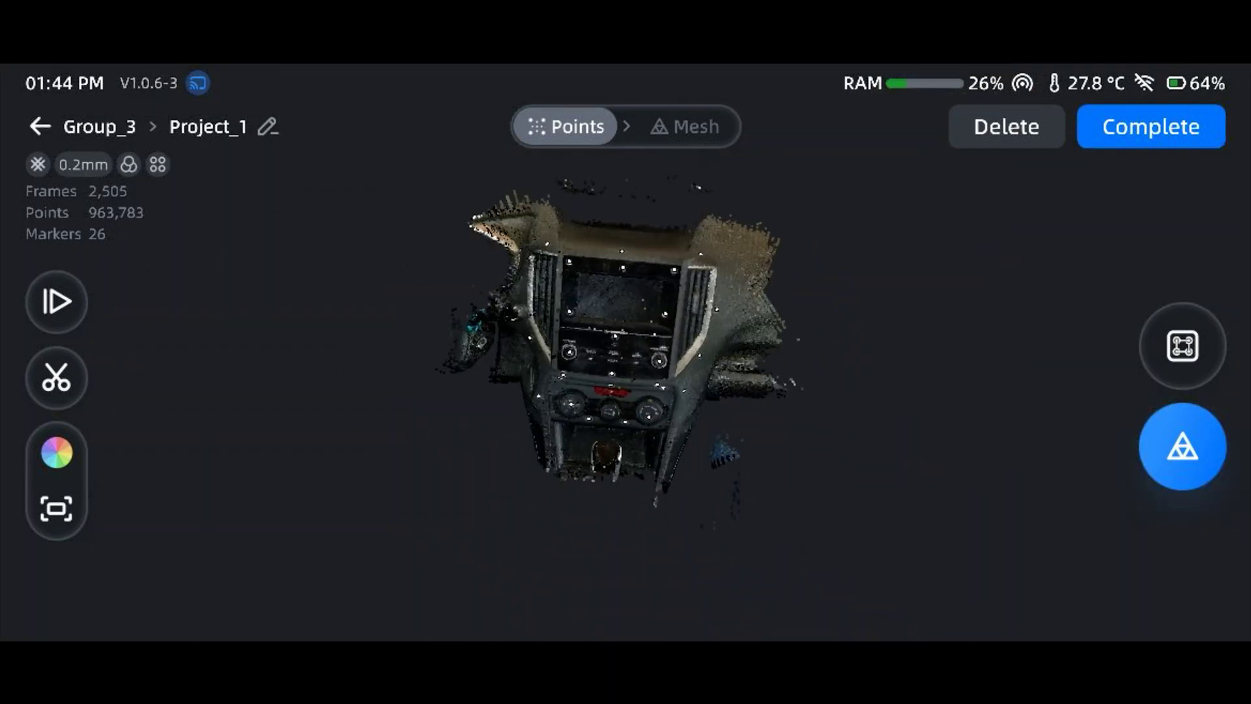
# - Set mesh generation to Fill Markers and Texture Mapping on, Watertight off, comparing textured and bare views
pyautogui.click(1182, 447)
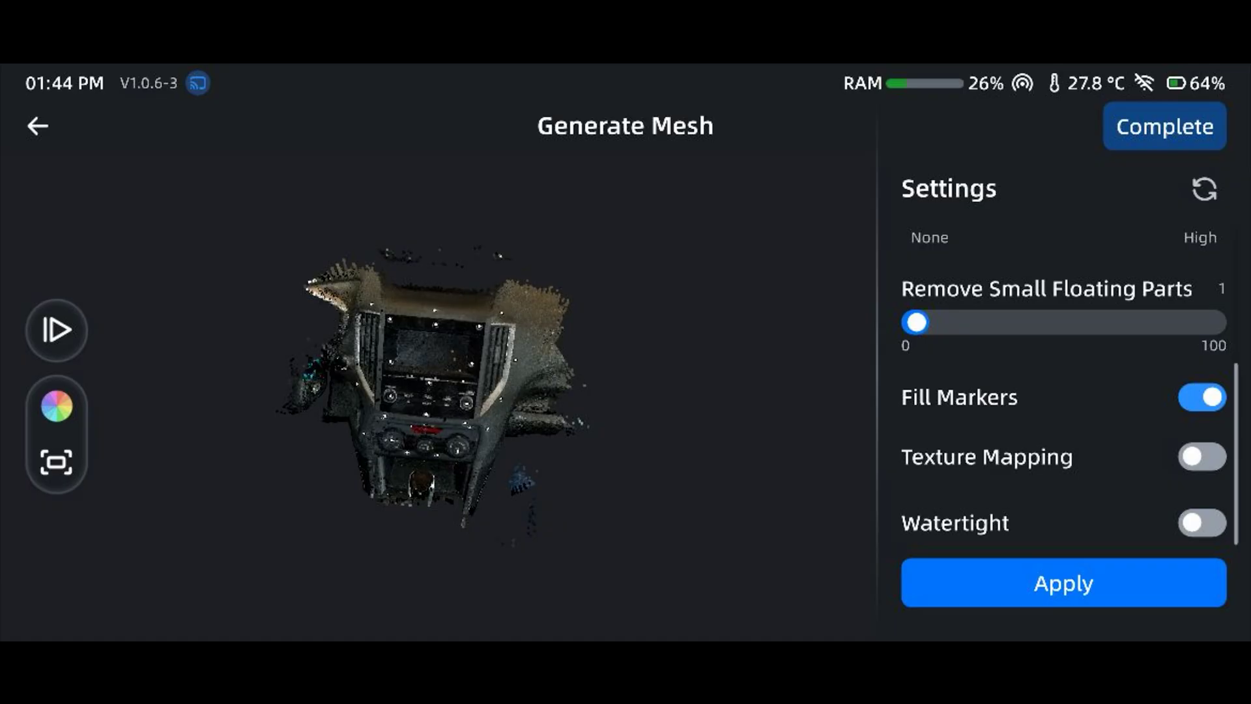
pyautogui.scroll(-2, 1063, 391)
pyautogui.click(57, 406)
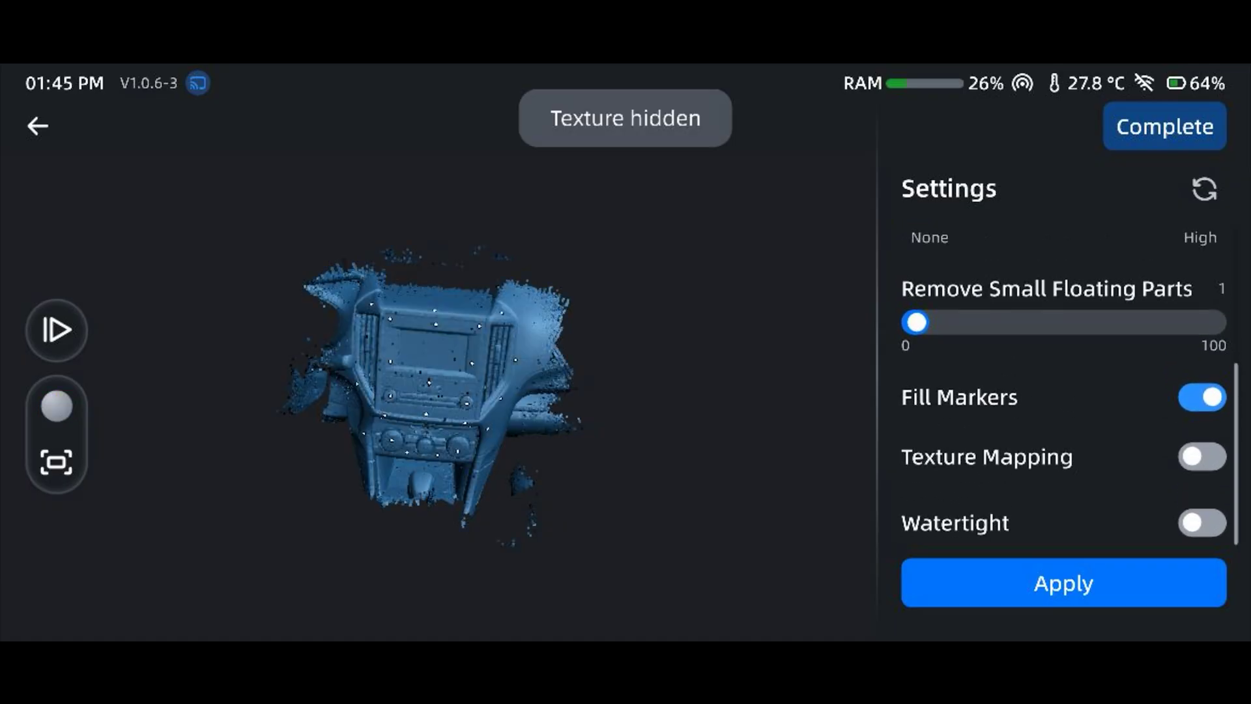
pyautogui.scroll(5, 443, 391)
pyautogui.click(56, 406)
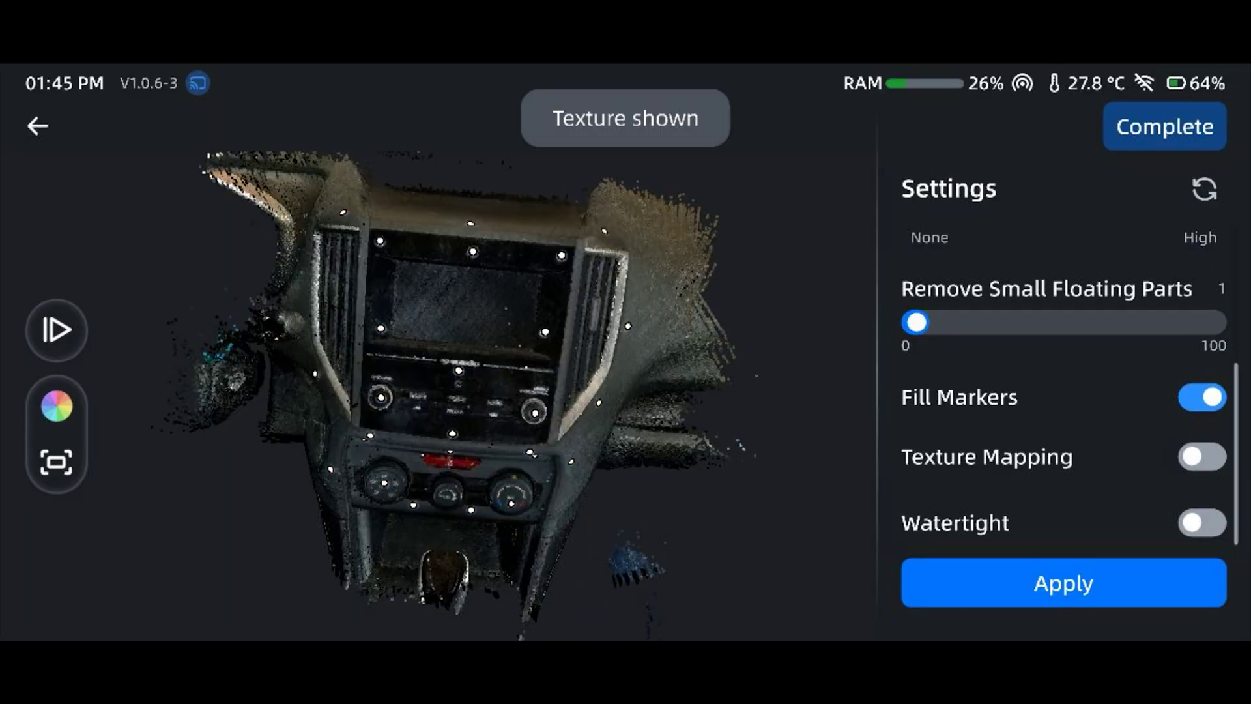
pyautogui.click(57, 406)
pyautogui.click(57, 406)
pyautogui.scroll(-1, 1064, 404)
pyautogui.scroll(1, 1064, 404)
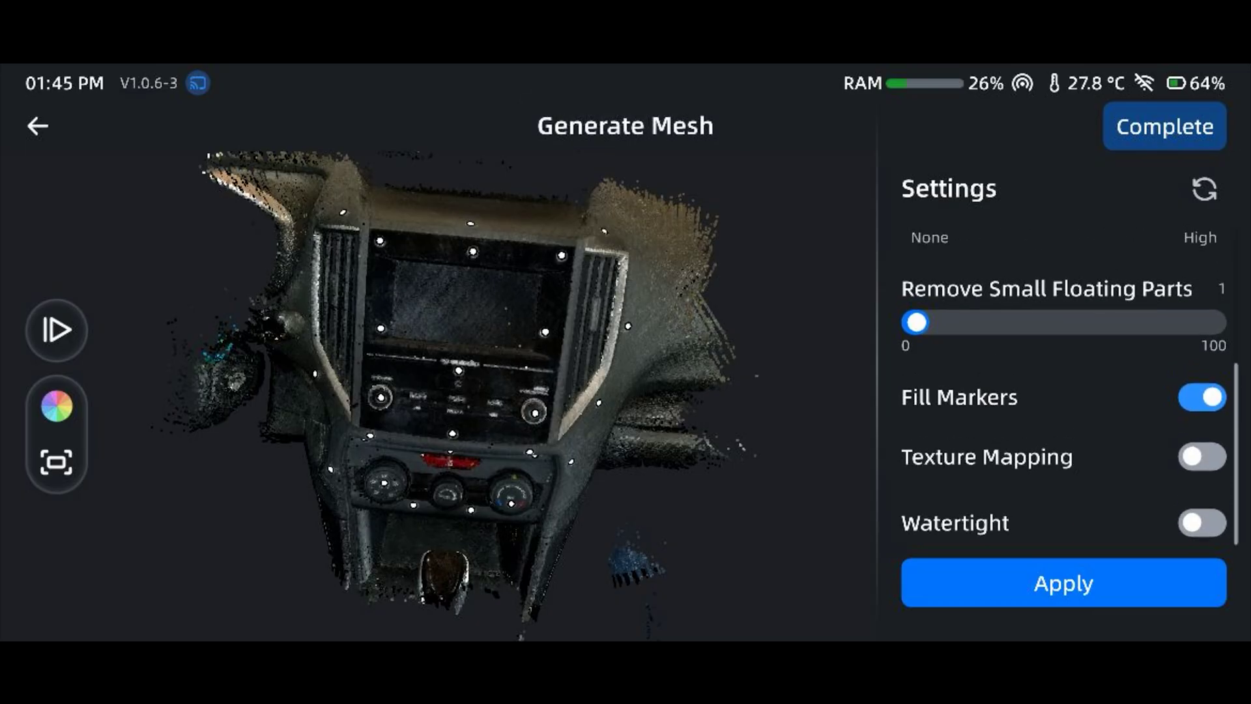
pyautogui.scroll(3, 1064, 391)
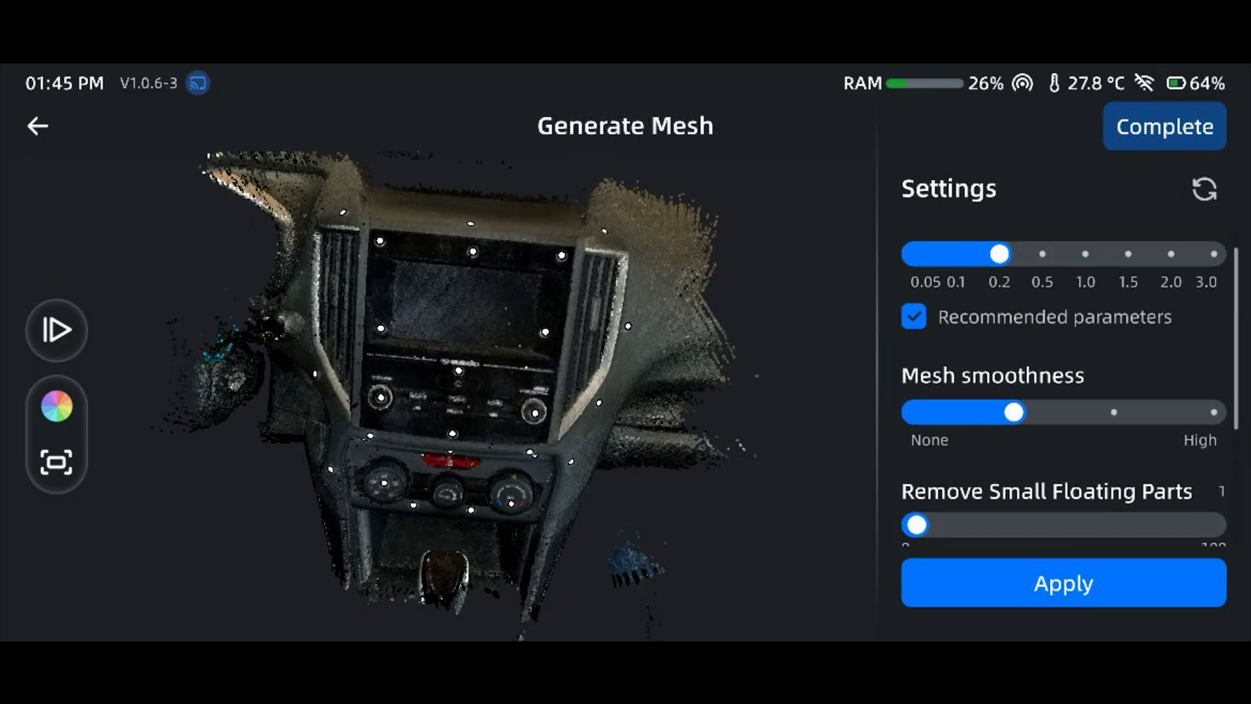
pyautogui.scroll(-3, 1064, 391)
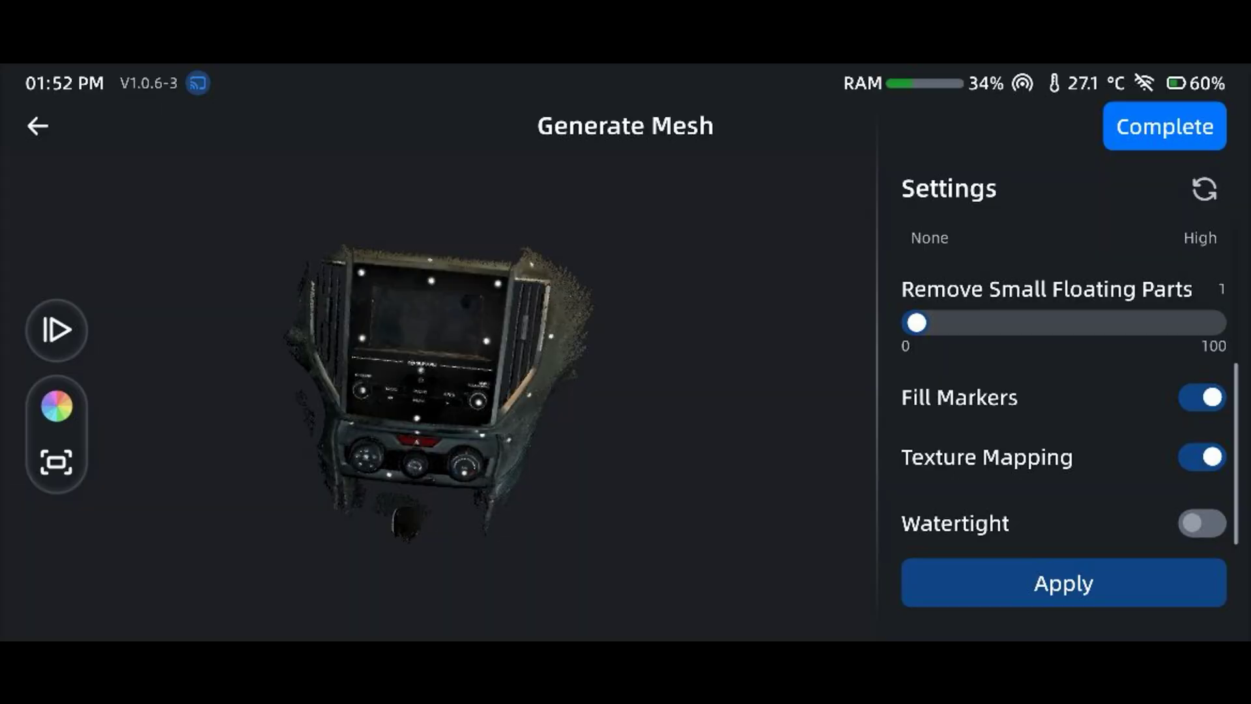
pyautogui.scroll(8, 496, 391)
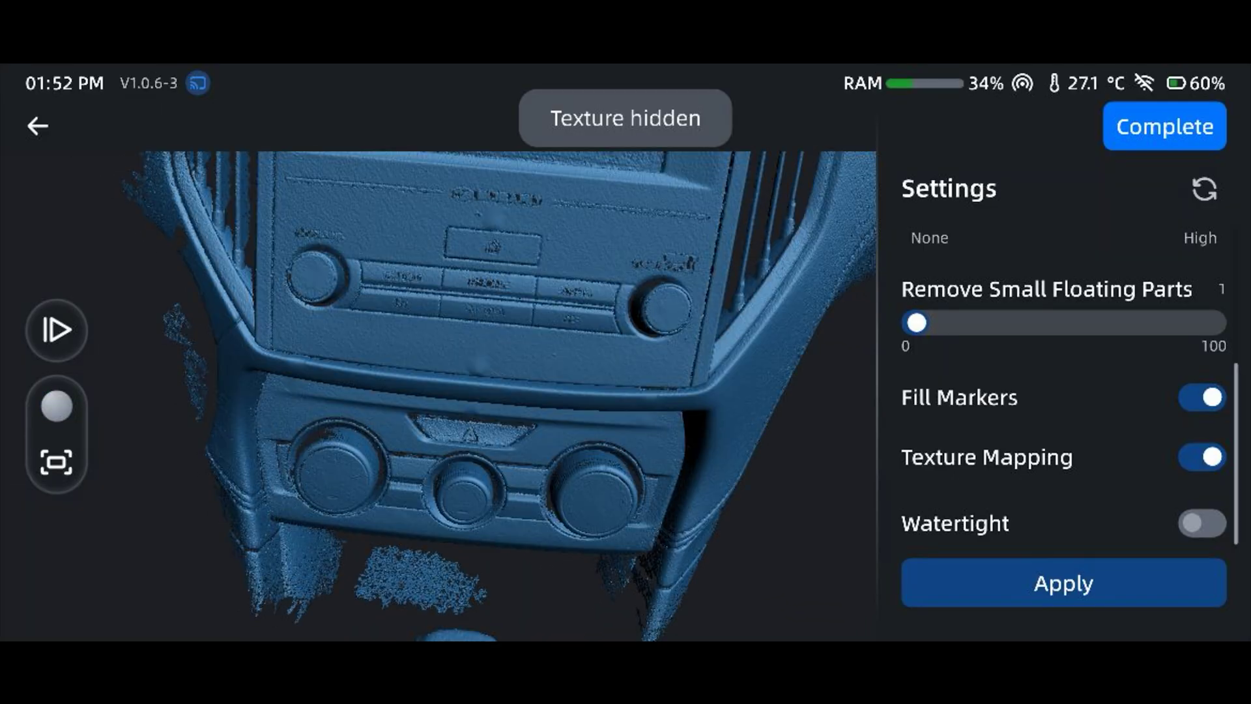
# - Turn the console mesh's colour texture display back on
pyautogui.click(56, 406)
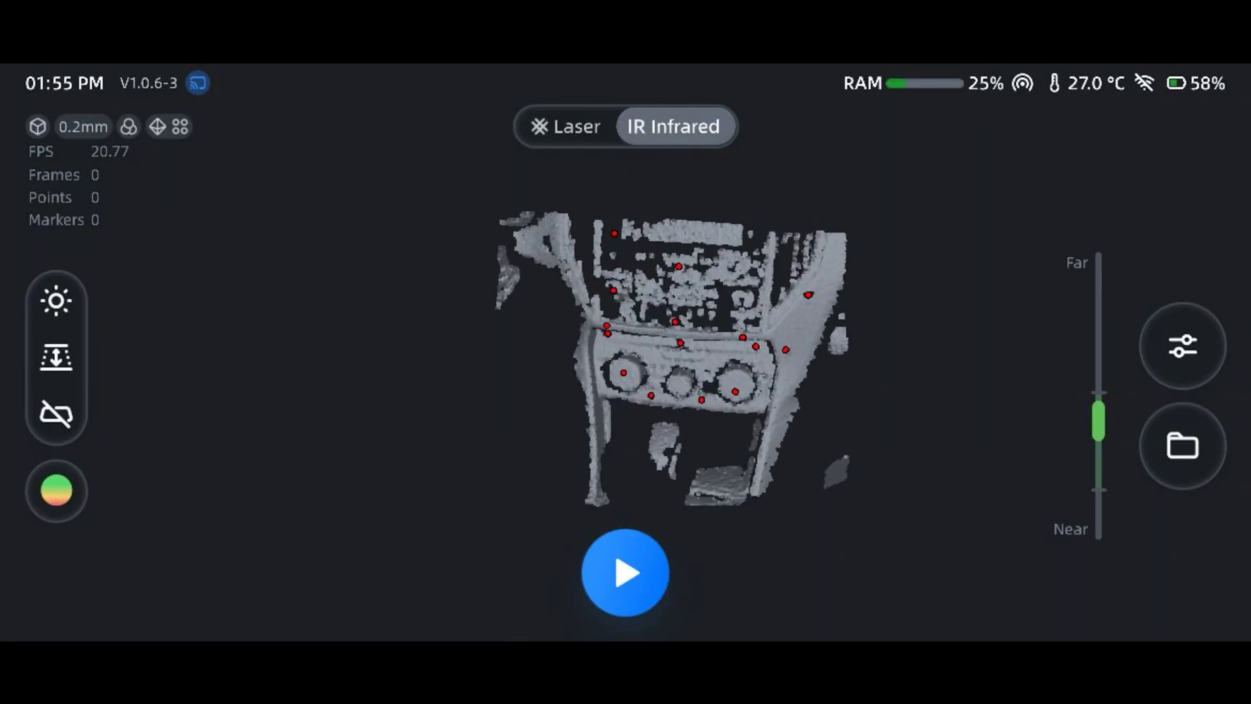
# - Review data quality and Advanced Settings, then start the 0.2 mm IR Infrared scan
pyautogui.click(56, 490)
pyautogui.click(56, 490)
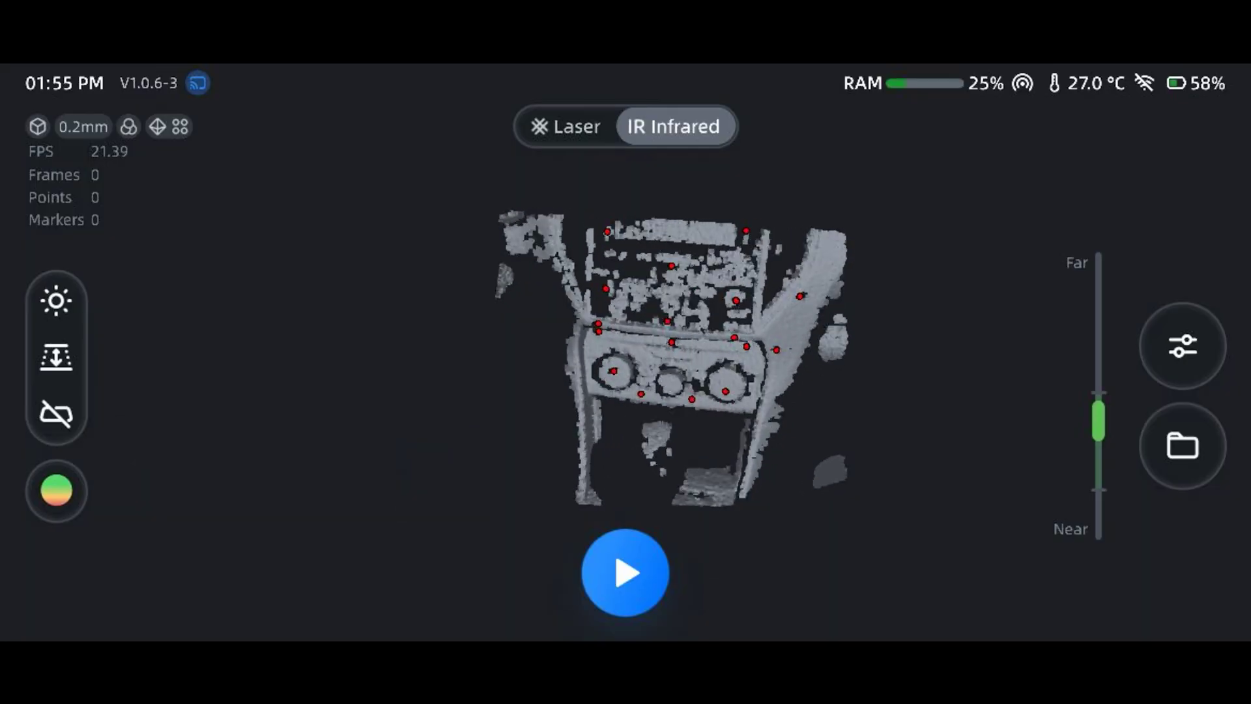
pyautogui.click(1183, 345)
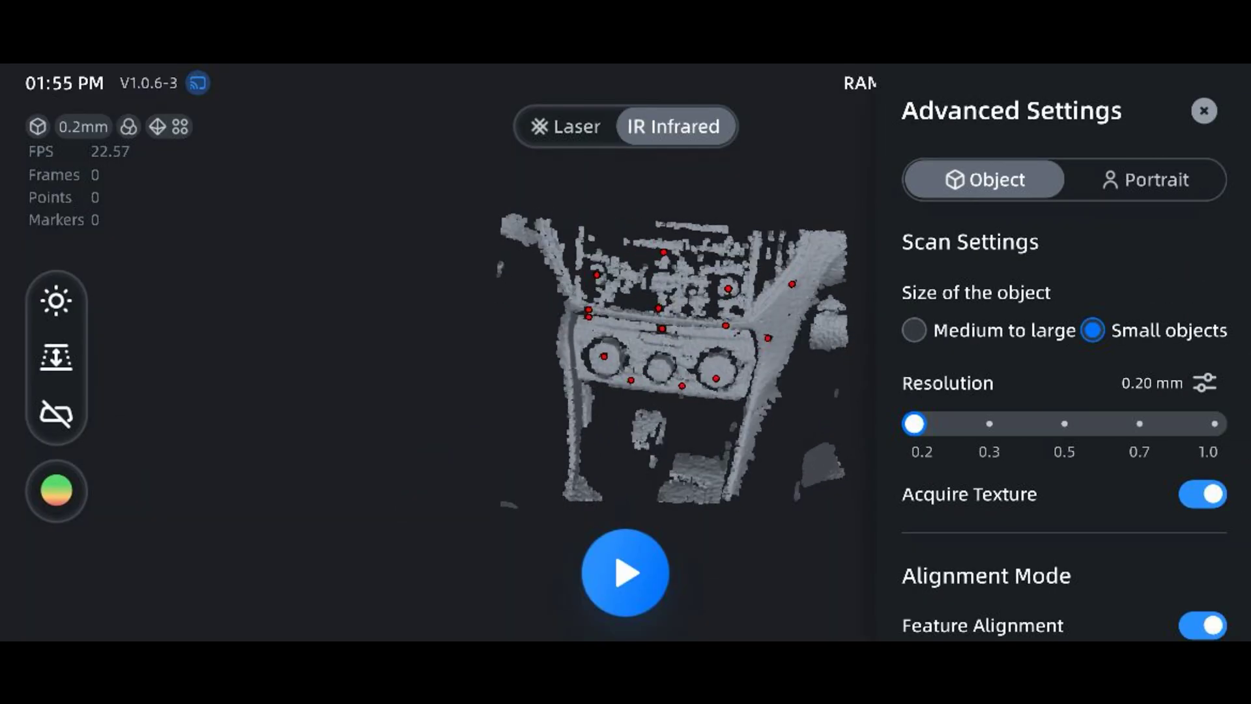
pyautogui.scroll(-3, 1064, 391)
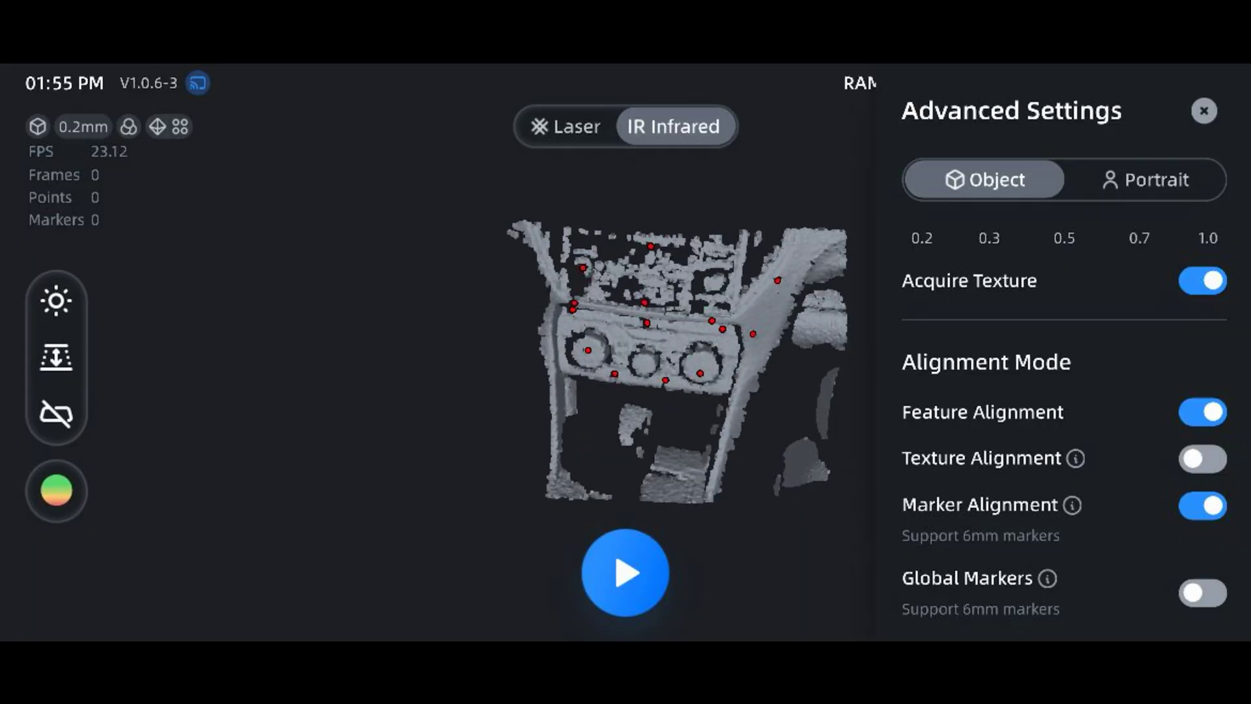
pyautogui.scroll(3, 1065, 391)
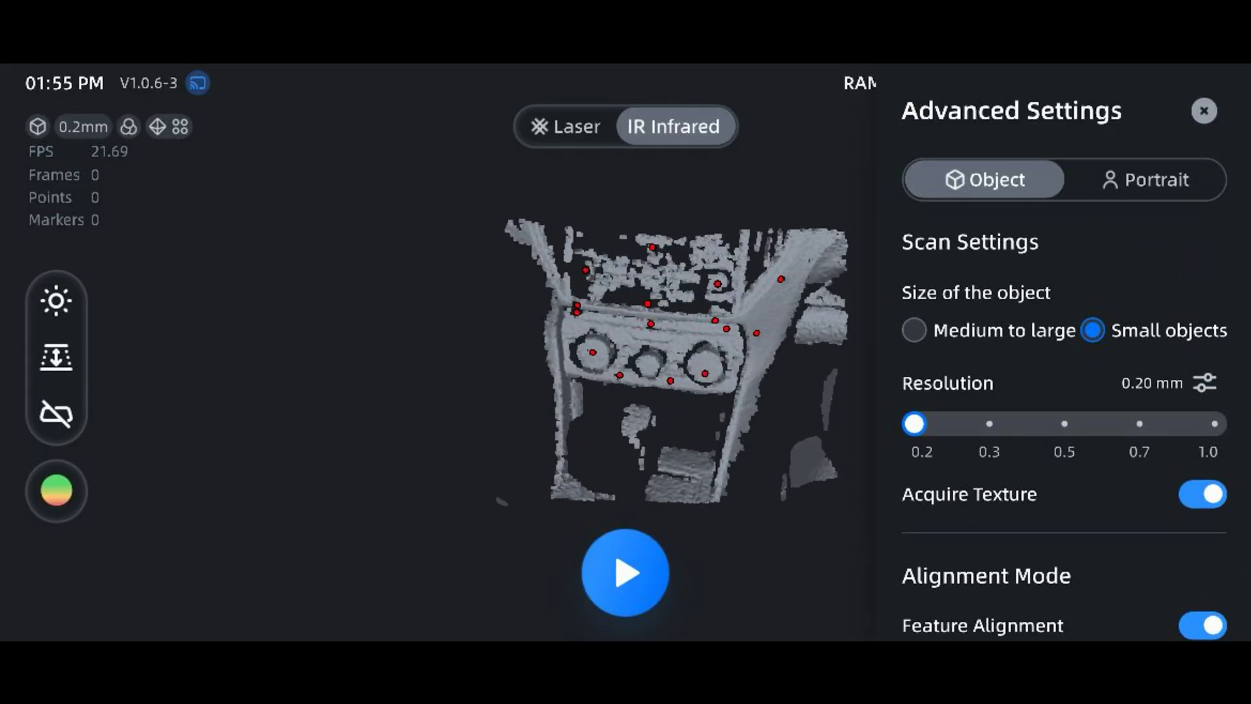
pyautogui.press('Escape')
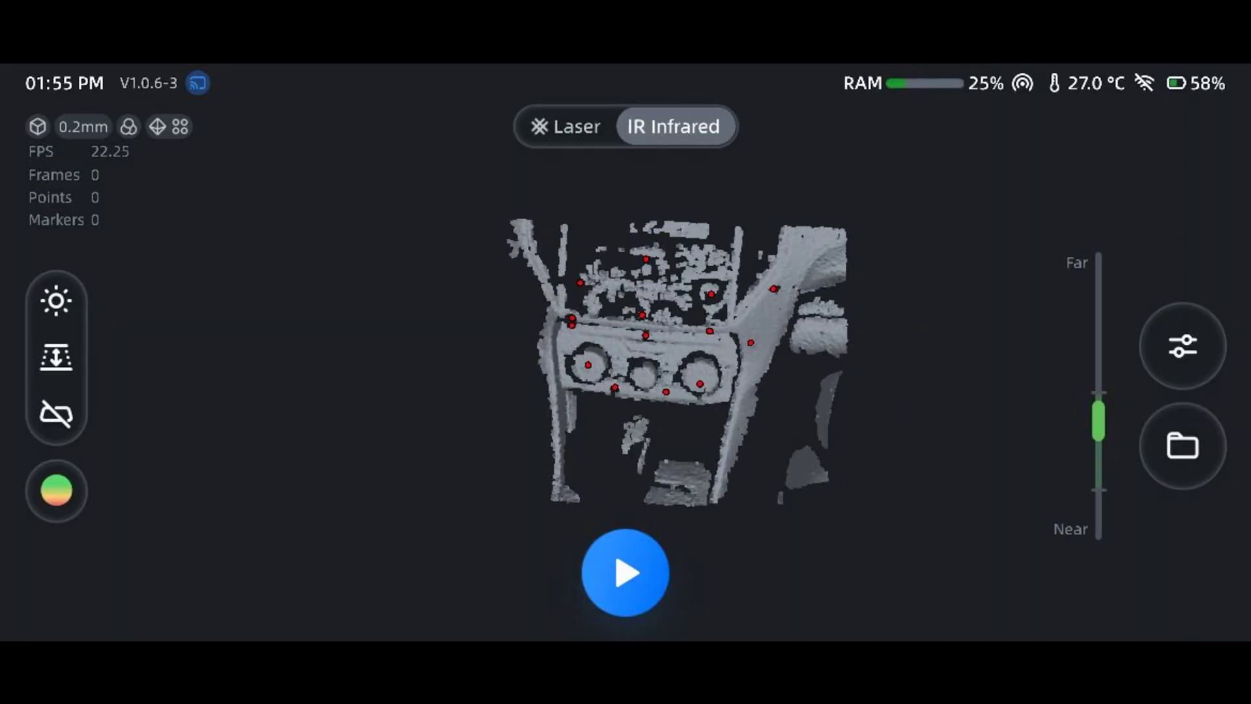
pyautogui.press('space')
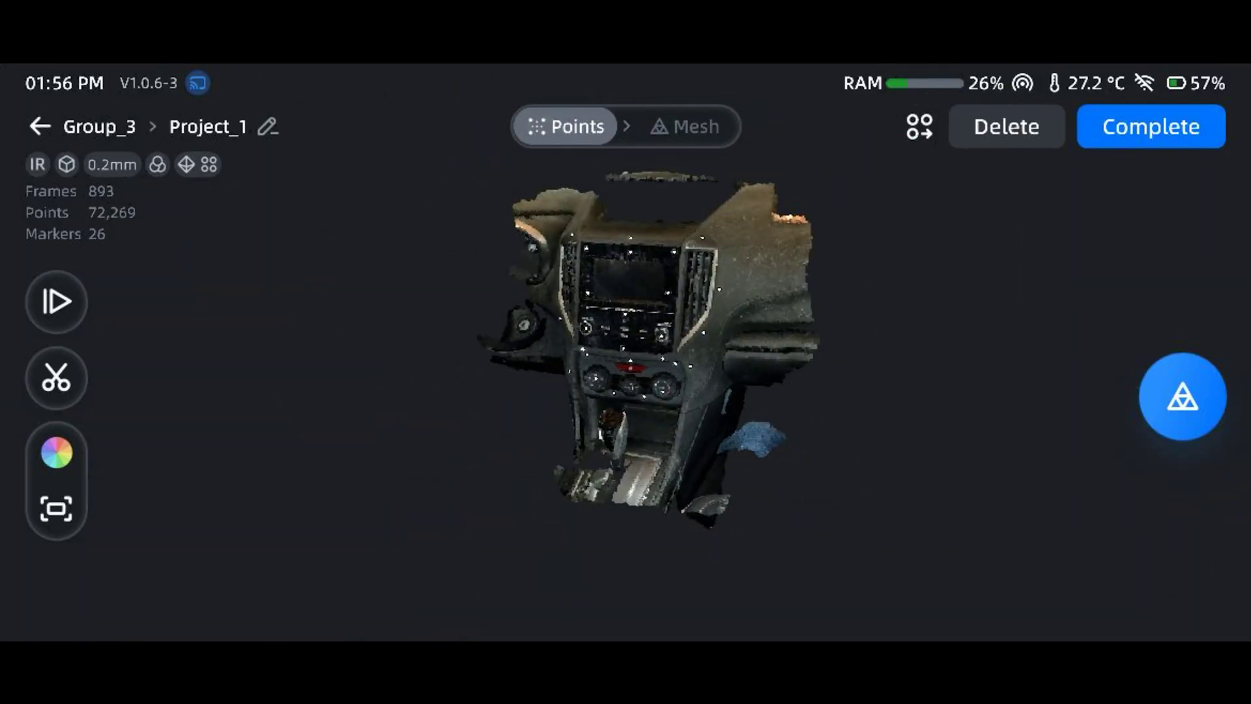
# - Mesh the IR scan, accepting 0.25 mm as the closest processable resolution
pyautogui.click(1183, 397)
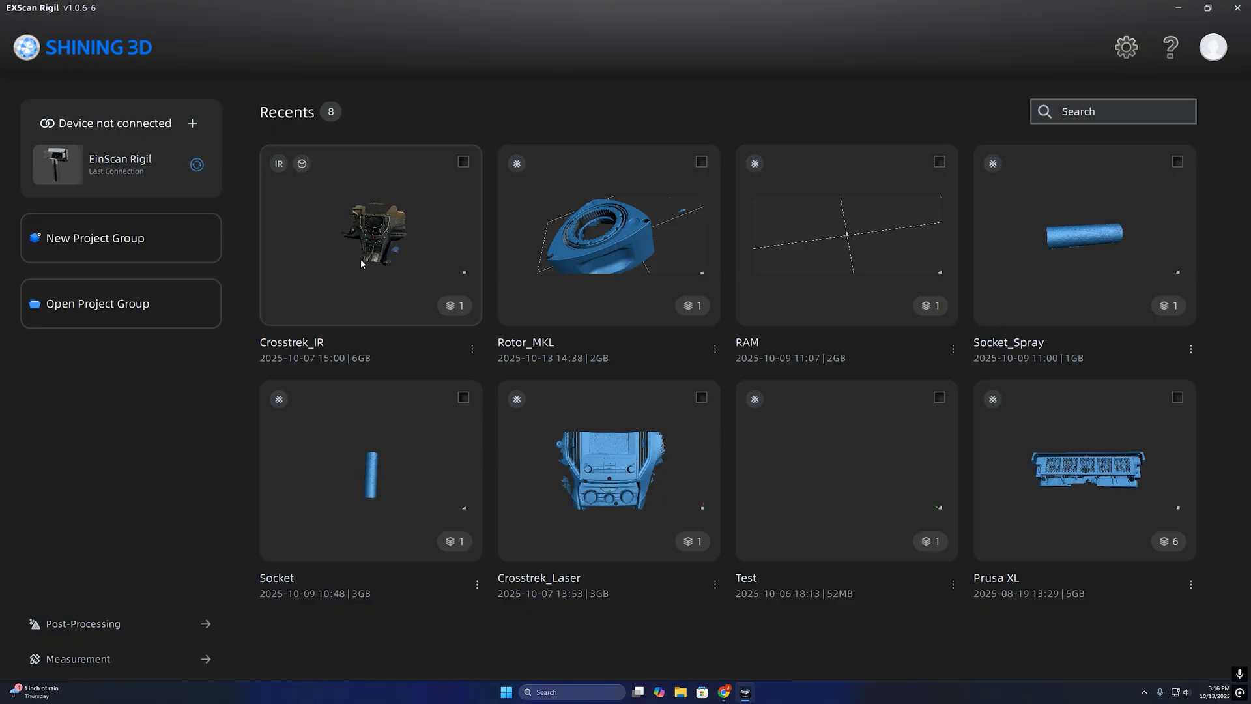
pyautogui.click(361, 260)
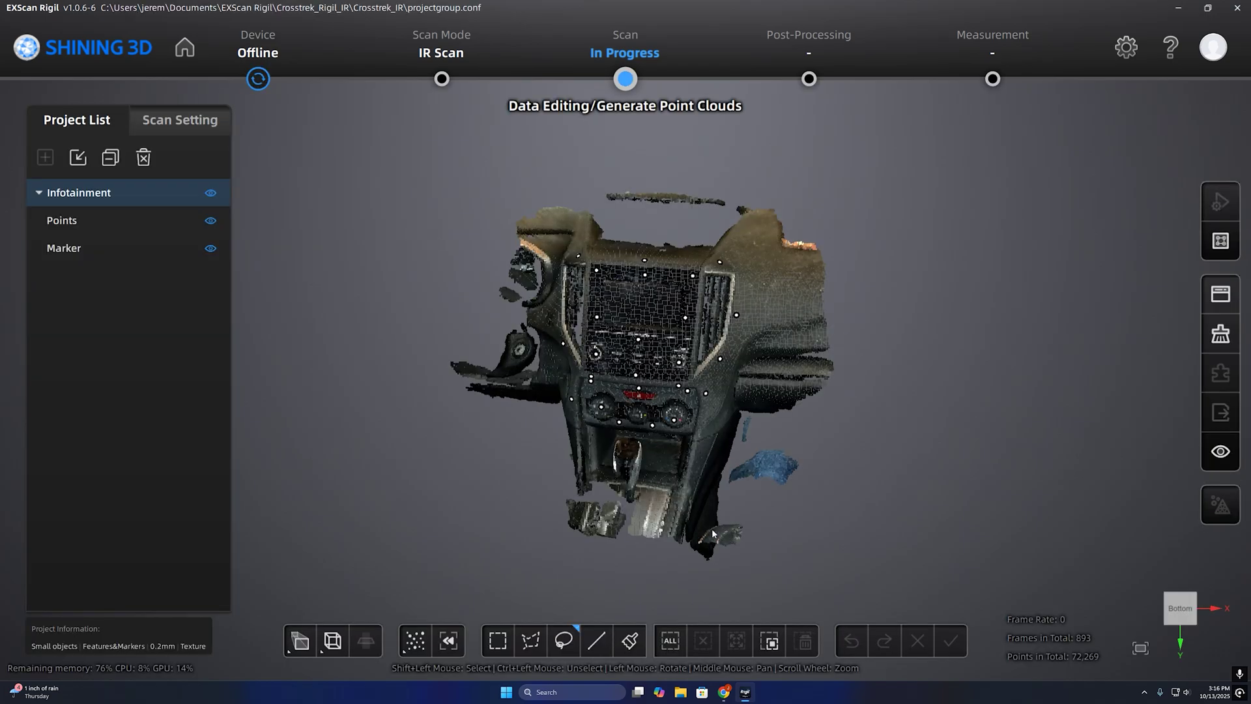
# - Rotate the IR cloud and lasso-delete stray points on the left, top and right sides
pyautogui.moveTo(712, 530); pyautogui.dragTo(610, 620)
pyautogui.moveTo(717, 462)
pyautogui.mouseDown()
pyautogui.moveTo(739, 359)
pyautogui.moveTo(700, 394)
pyautogui.moveTo(791, 472)
pyautogui.moveTo(800, 344)
pyautogui.moveTo(652, 326)
pyautogui.mouseUp()
pyautogui.press('Delete')
pyautogui.moveTo(559, 138)
pyautogui.keyDown('shift'); pyautogui.mouseDown()
pyautogui.moveTo(505, 160)
pyautogui.moveTo(515, 362)
pyautogui.moveTo(456, 196)
pyautogui.mouseUp(); pyautogui.keyUp('shift')
pyautogui.press('Delete')
pyautogui.moveTo(652, 326); pyautogui.dragTo(900, 215)
pyautogui.keyDown('shift'); pyautogui.moveTo(838, 130); pyautogui.dragTo(541, 124); pyautogui.keyUp('shift')
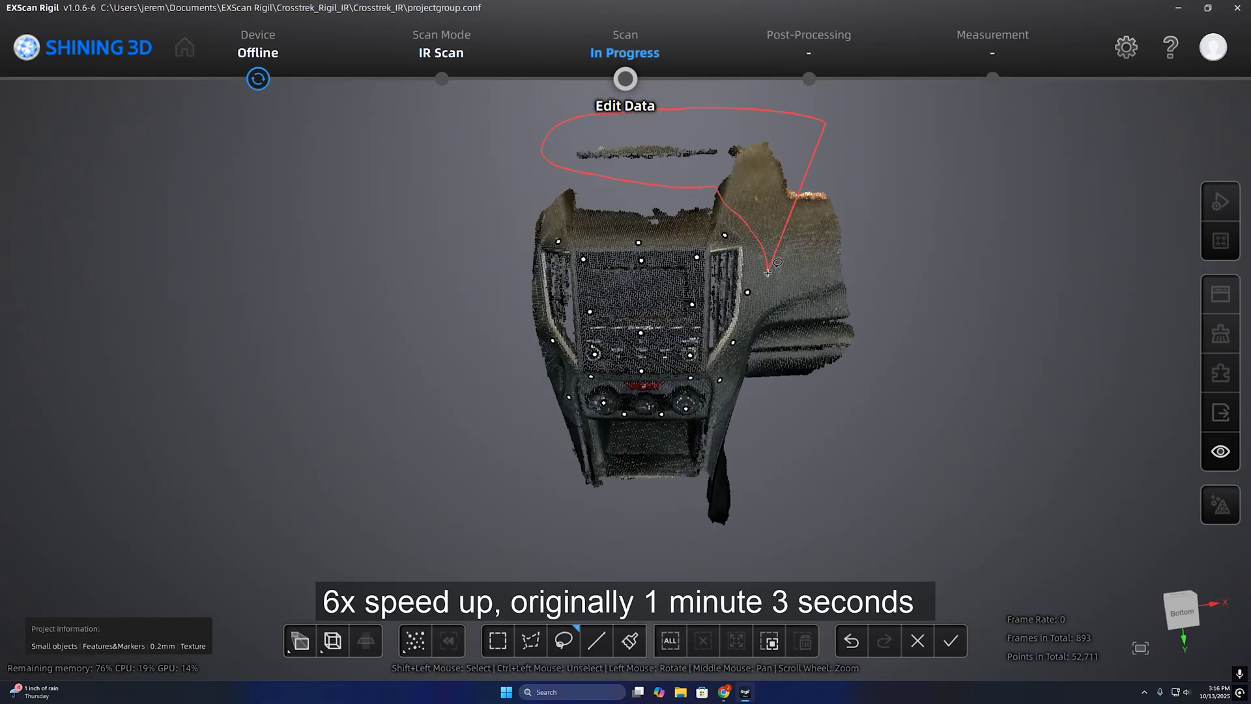
pyautogui.press('Delete')
pyautogui.moveTo(717, 261)
pyautogui.mouseDown()
pyautogui.moveTo(734, 402)
pyautogui.moveTo(717, 326)
pyautogui.mouseUp()
pyautogui.keyDown('shift'); pyautogui.moveTo(717, 222); pyautogui.dragTo(776, 443); pyautogui.keyUp('shift')
pyautogui.press('Delete')
# - Rectangle-select and delete the remaining stray points below the console, along the top and right edge
pyautogui.click(497, 640)
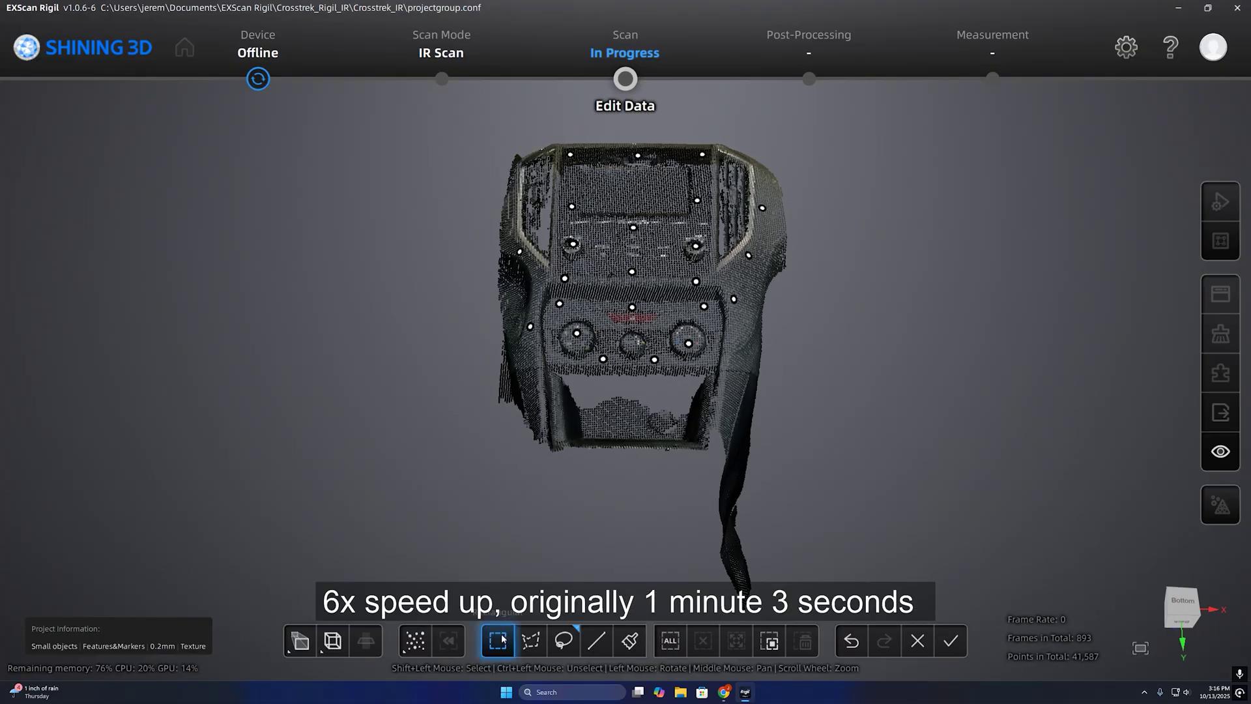
pyautogui.keyDown('shift'); pyautogui.moveTo(793, 613); pyautogui.dragTo(652, 261); pyautogui.keyUp('shift')
pyautogui.press('Delete')
pyautogui.keyDown('shift'); pyautogui.moveTo(574, 167); pyautogui.dragTo(391, 98); pyautogui.keyUp('shift')
pyautogui.press('Delete')
pyautogui.moveTo(652, 391); pyautogui.dragTo(795, 326)
pyautogui.keyDown('shift'); pyautogui.moveTo(810, 125); pyautogui.dragTo(834, 265); pyautogui.keyUp('shift')
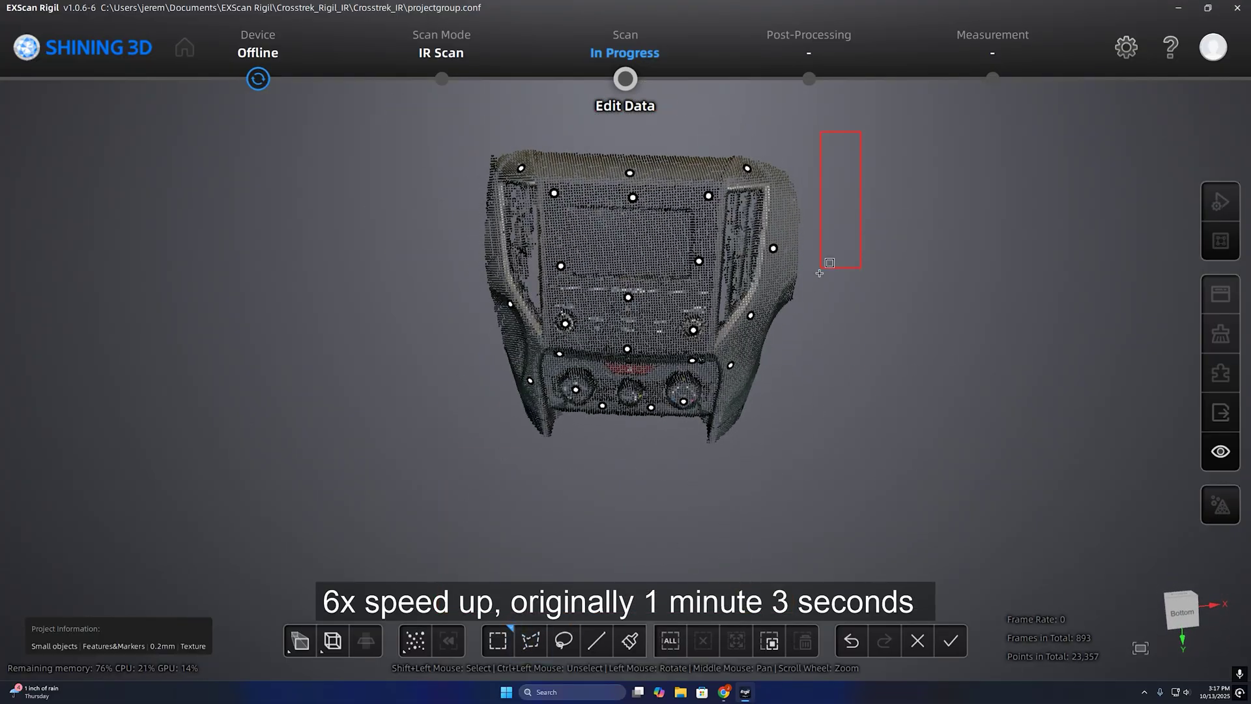
pyautogui.press('Delete')
pyautogui.moveTo(717, 326); pyautogui.dragTo(608, 464)
# - Generate the cleaned cloud at 4,128,559 points, check it untextured, and advance to Post-Processing
pyautogui.click(951, 641)
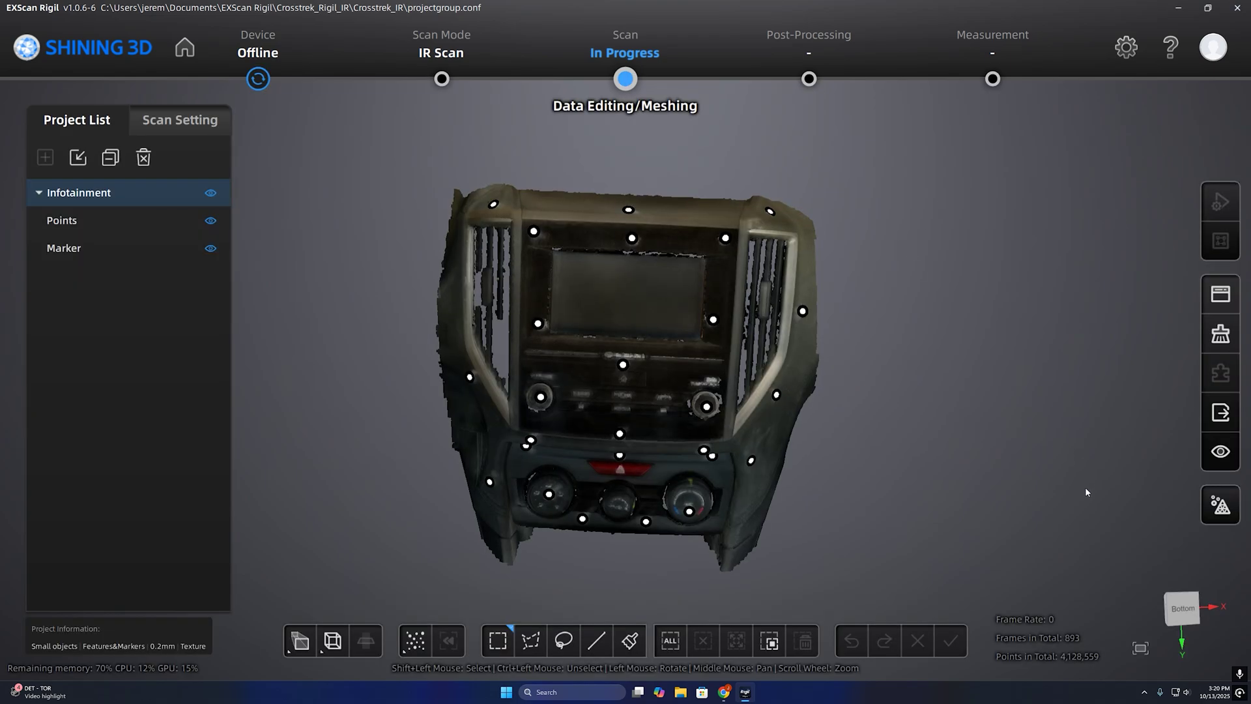
pyautogui.click(1223, 464)
pyautogui.click(1222, 464)
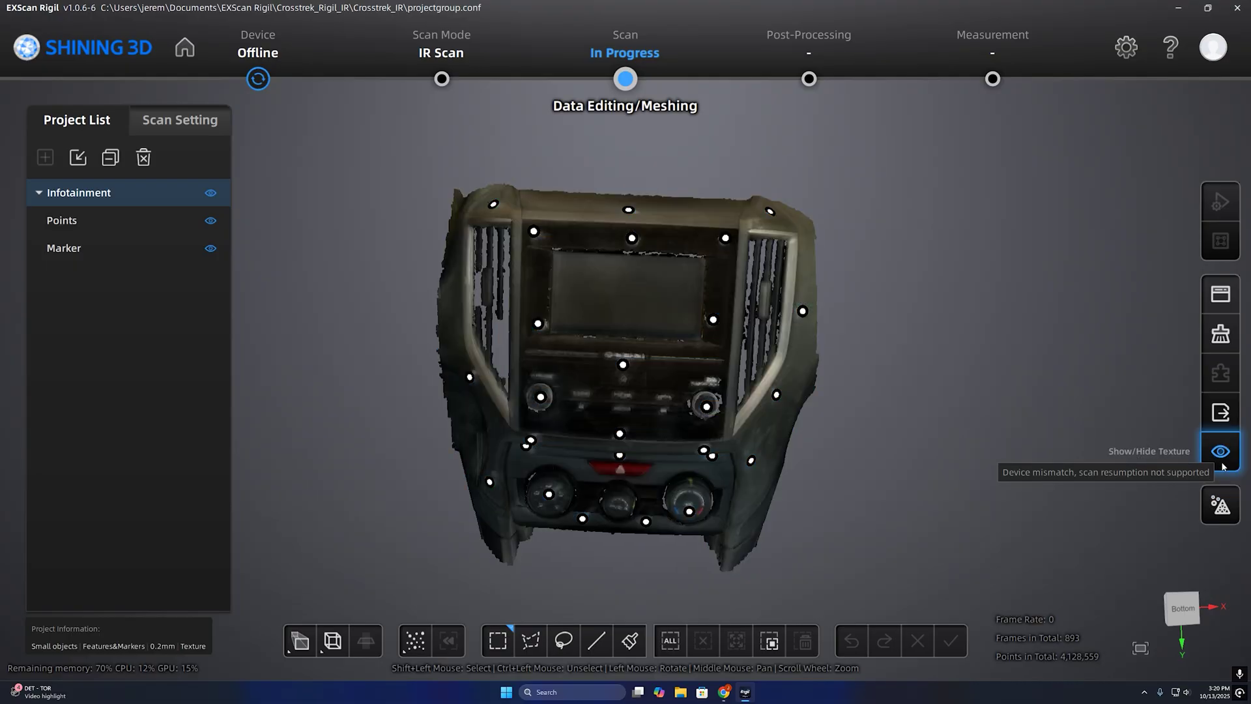
pyautogui.click(1221, 505)
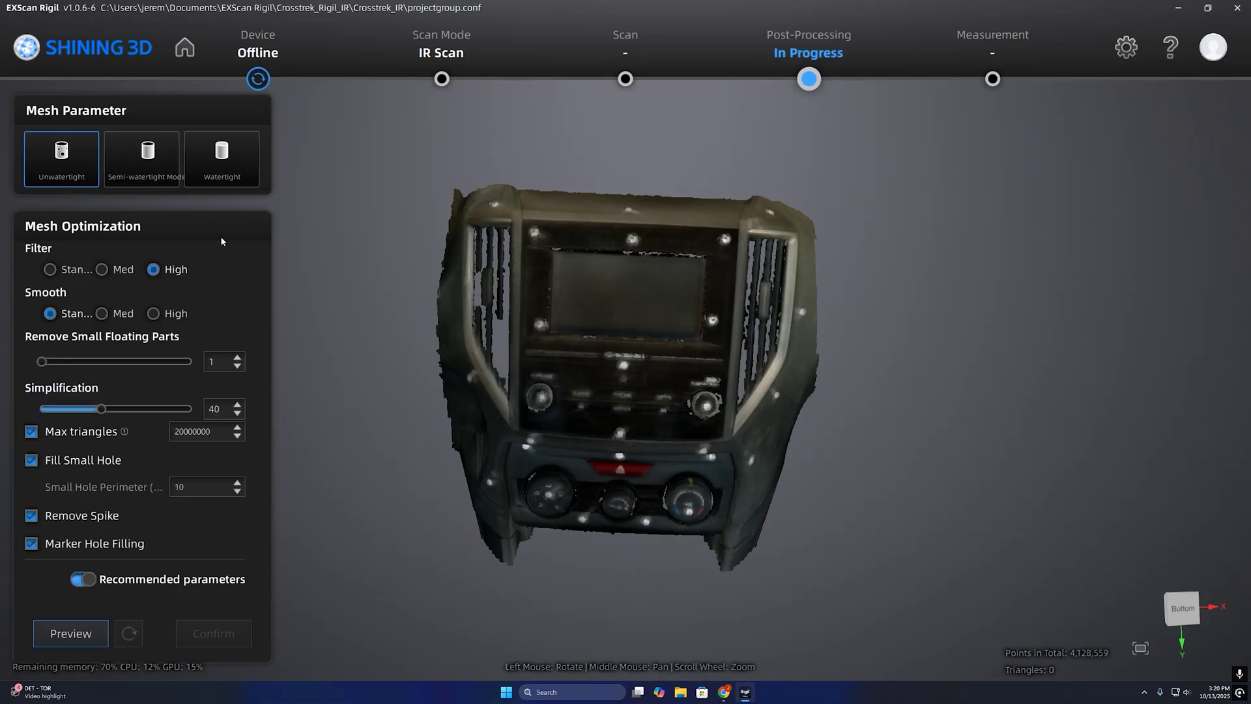
# - Disable Max triangles, set Simplification to 0 and Filter to Standard, then preview the 11,483,739-triangle mesh
pyautogui.click(33, 433)
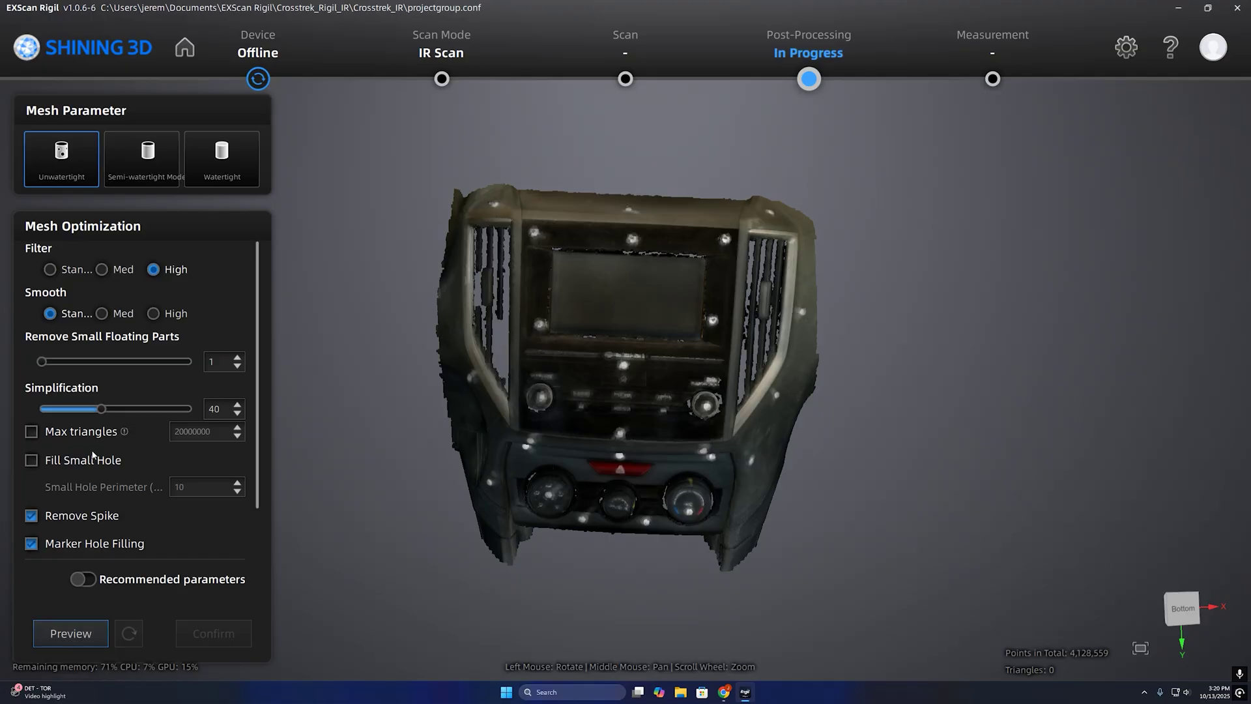
pyautogui.moveTo(101, 409); pyautogui.dragTo(18, 409)
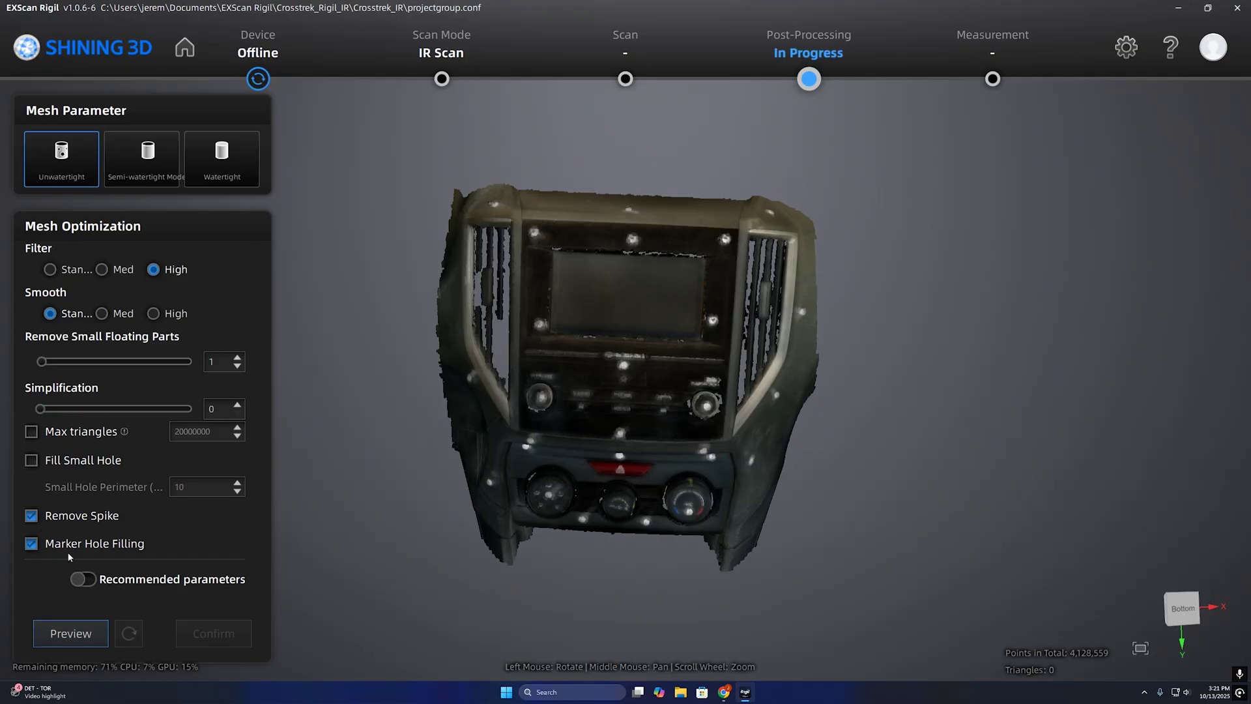
pyautogui.click(61, 270)
pyautogui.click(76, 635)
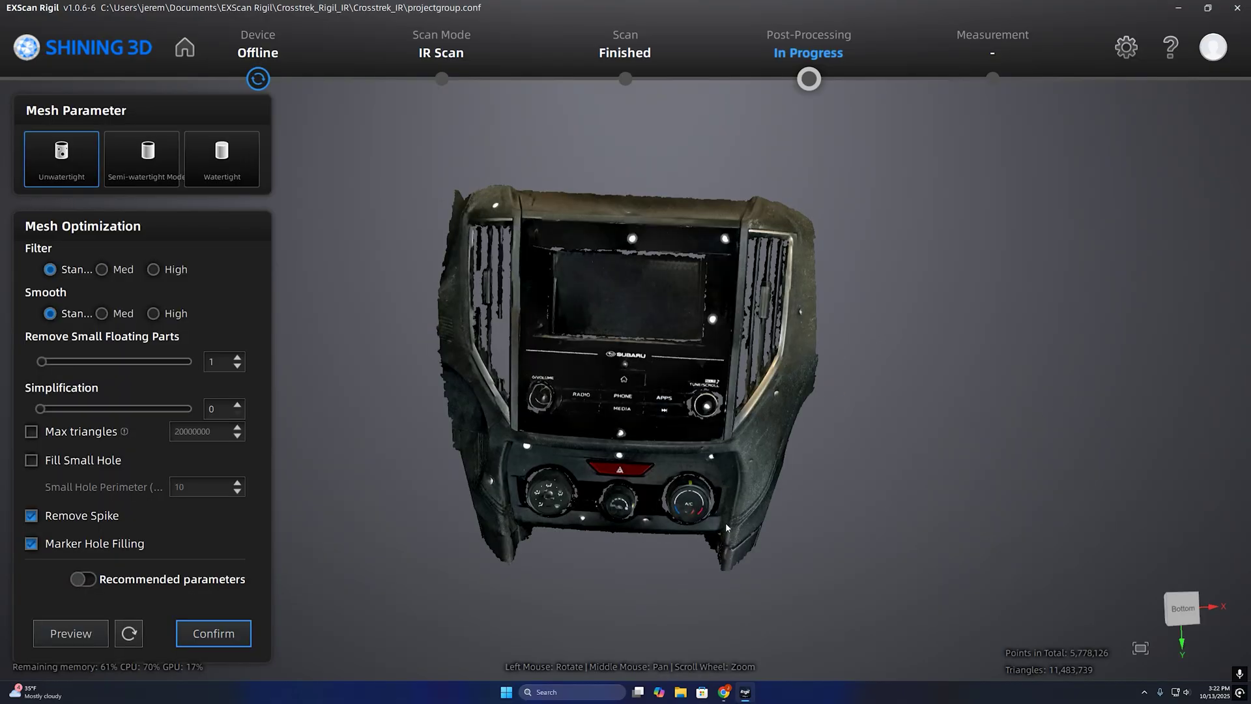
# - Confirm the mesh, dismiss the texture remapping note, and view it untextured as blue geometry from the left
pyautogui.click(223, 634)
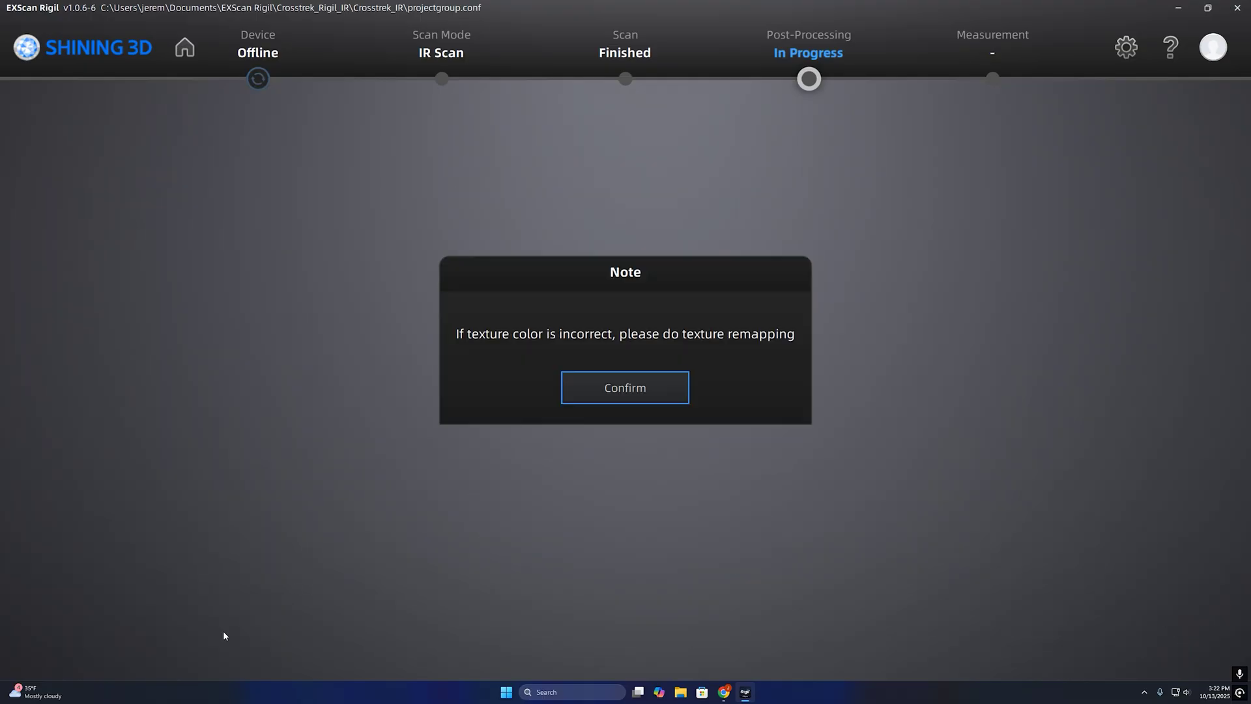
pyautogui.click(617, 393)
pyautogui.click(1219, 425)
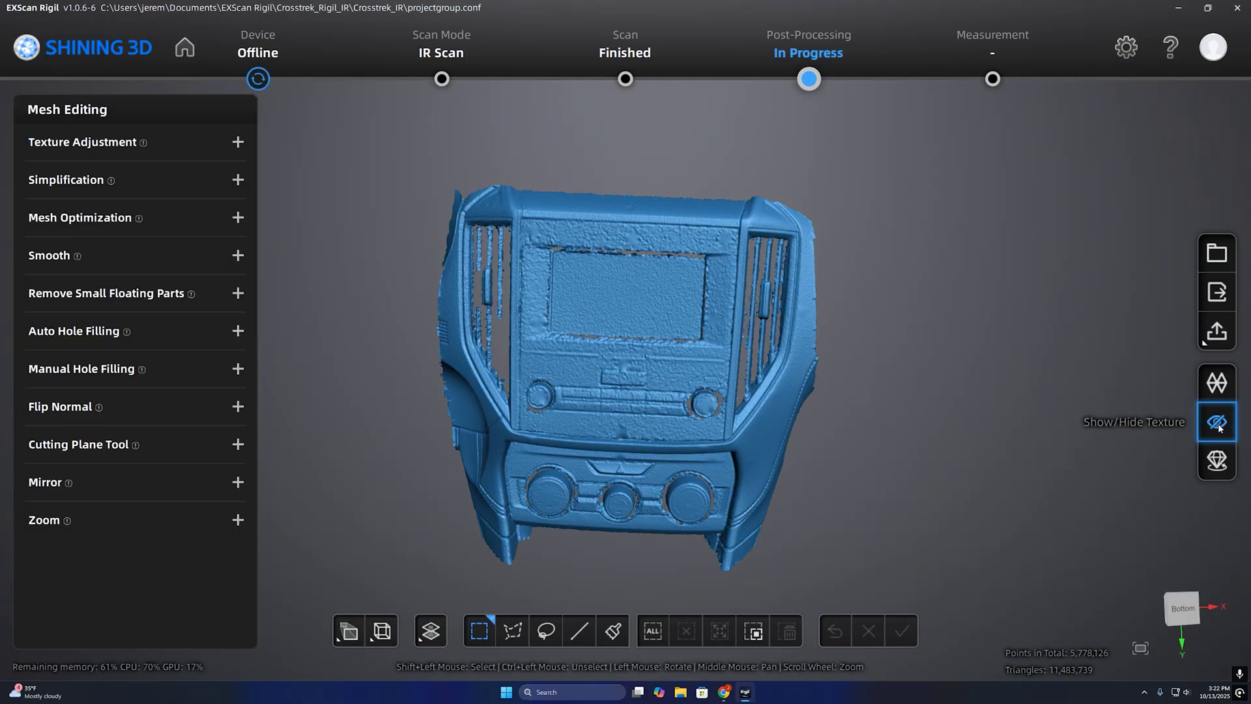
pyautogui.click(1220, 424)
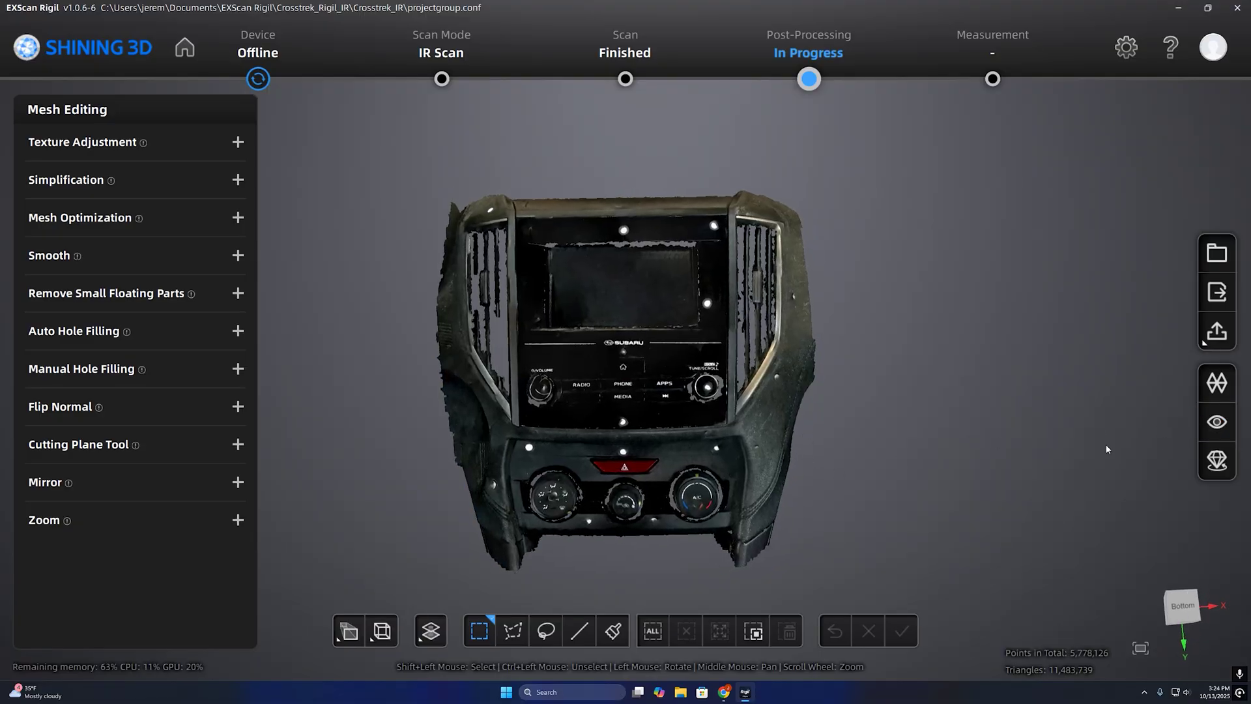
pyautogui.click(1216, 423)
pyautogui.scroll(5, 574, 439)
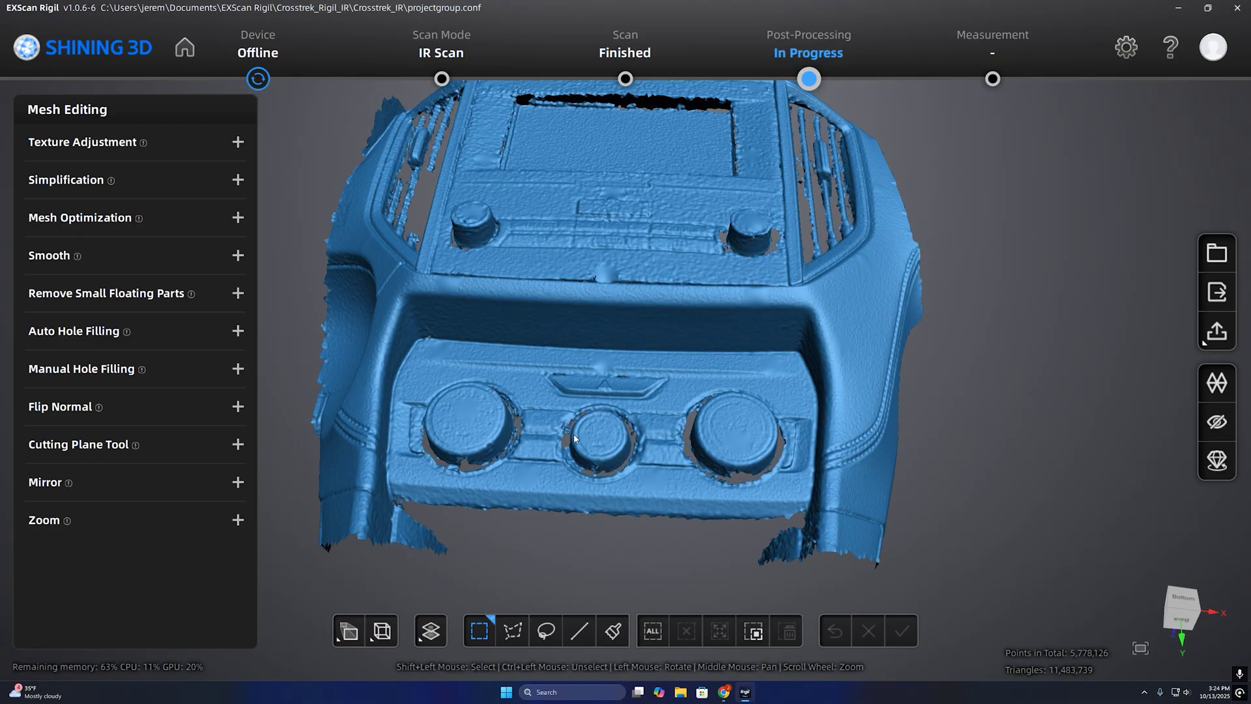
pyautogui.moveTo(574, 438); pyautogui.dragTo(334, 390)
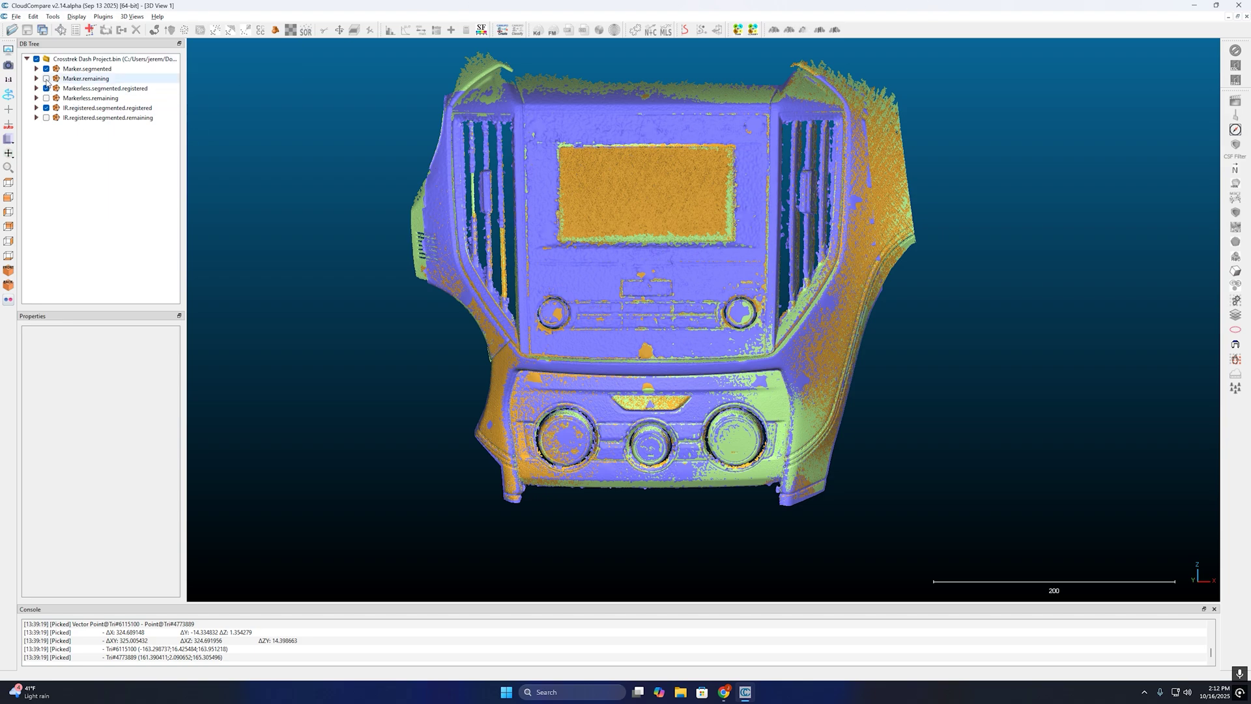
# - Inspect the Marker remaining fragments alone, with the IR and Markerless segmented clouds hidden
pyautogui.click(46, 78)
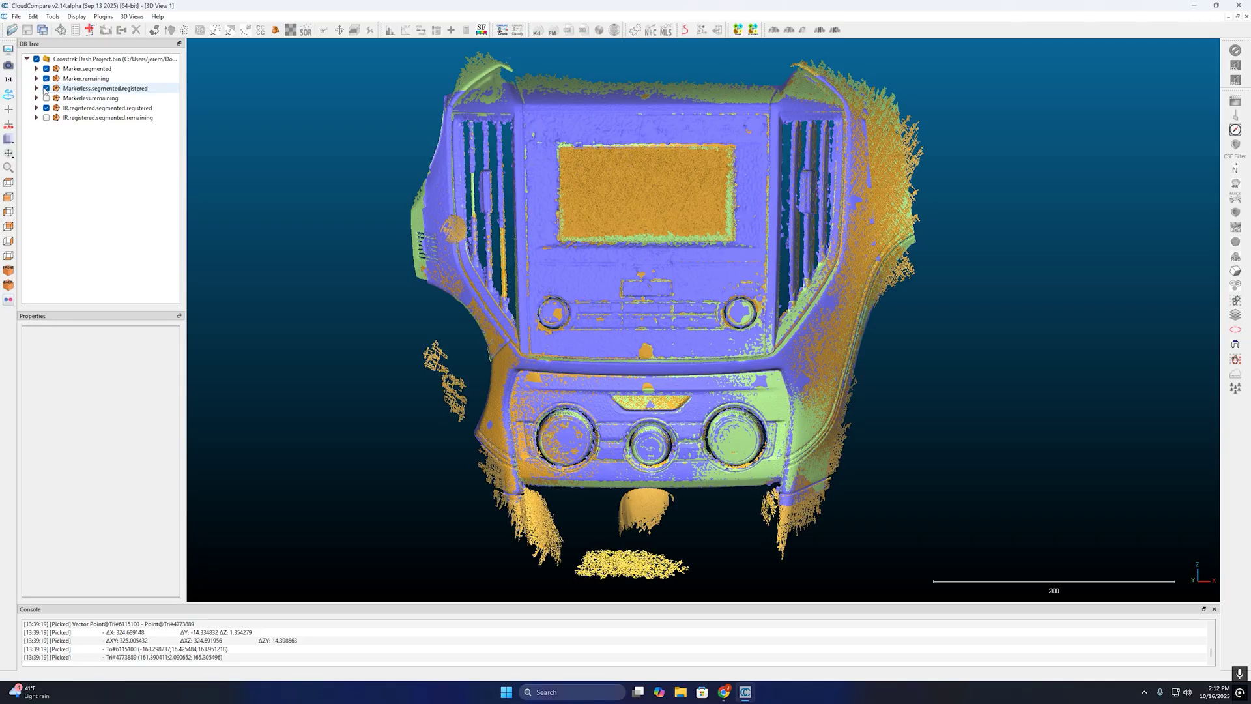
pyautogui.click(46, 108)
pyautogui.click(46, 88)
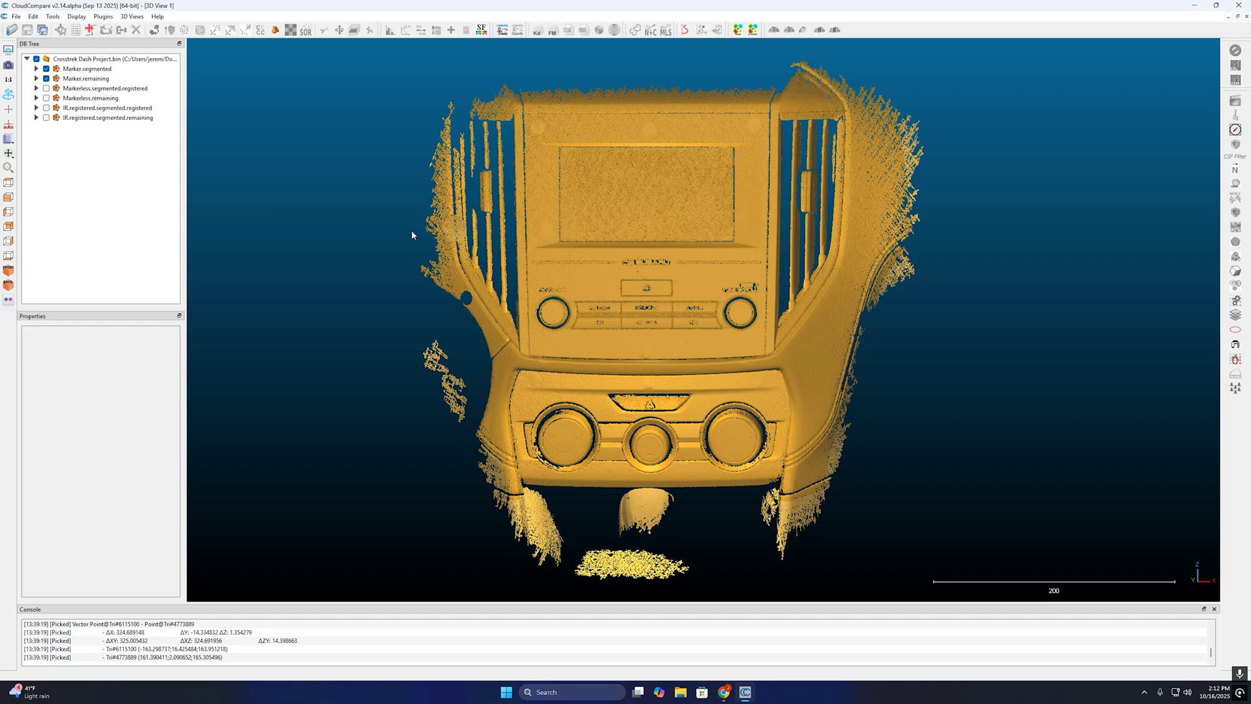
pyautogui.click(46, 79)
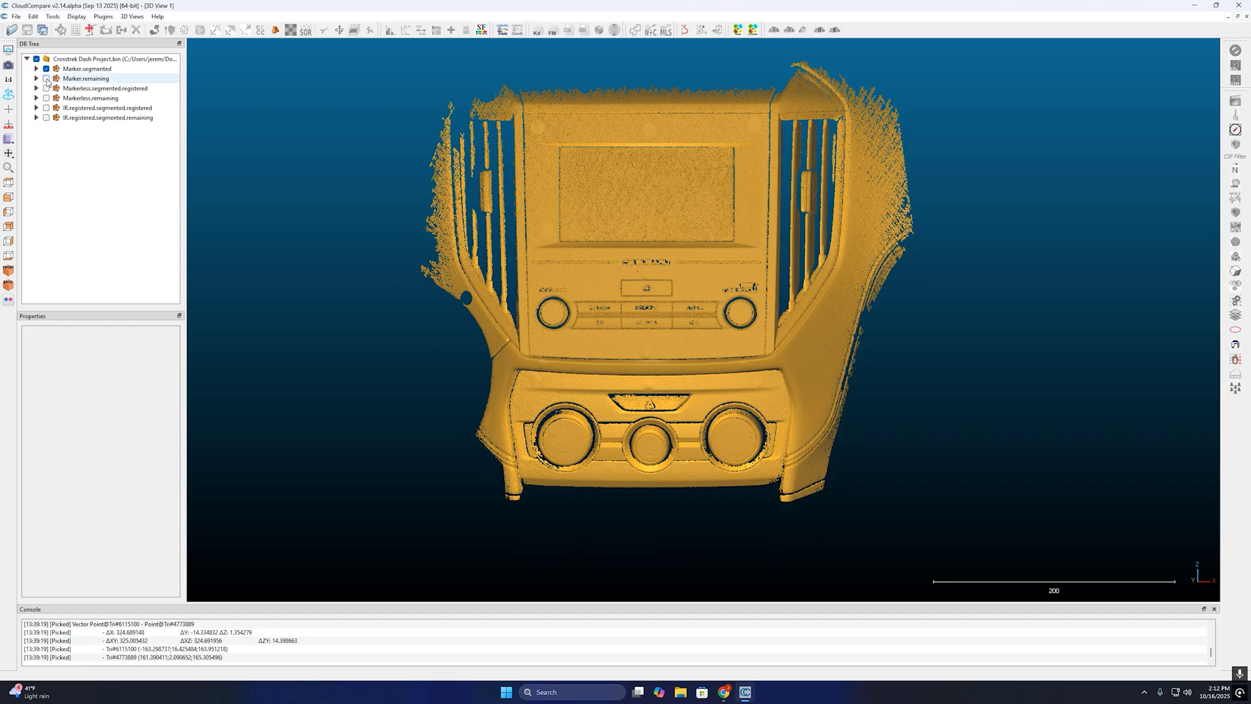
pyautogui.click(46, 68)
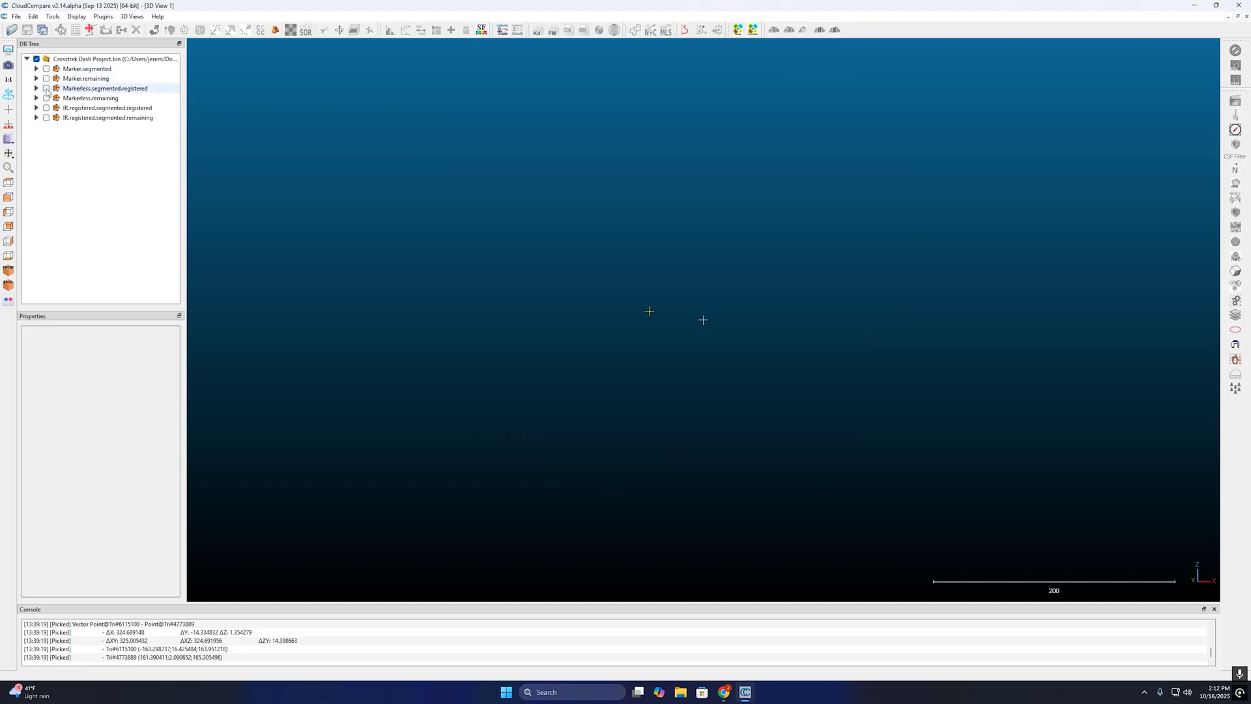
# - Inspect the Markerless segmented cloud together with its remaining fragments
pyautogui.click(47, 89)
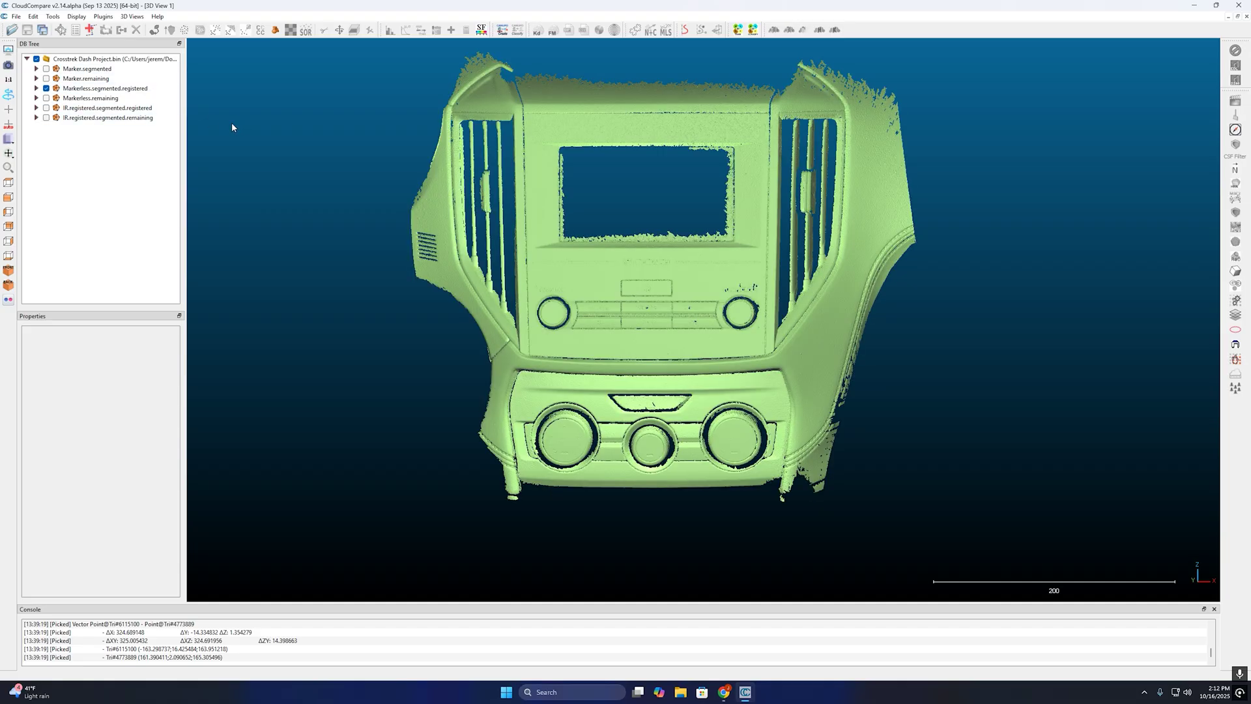
pyautogui.click(46, 97)
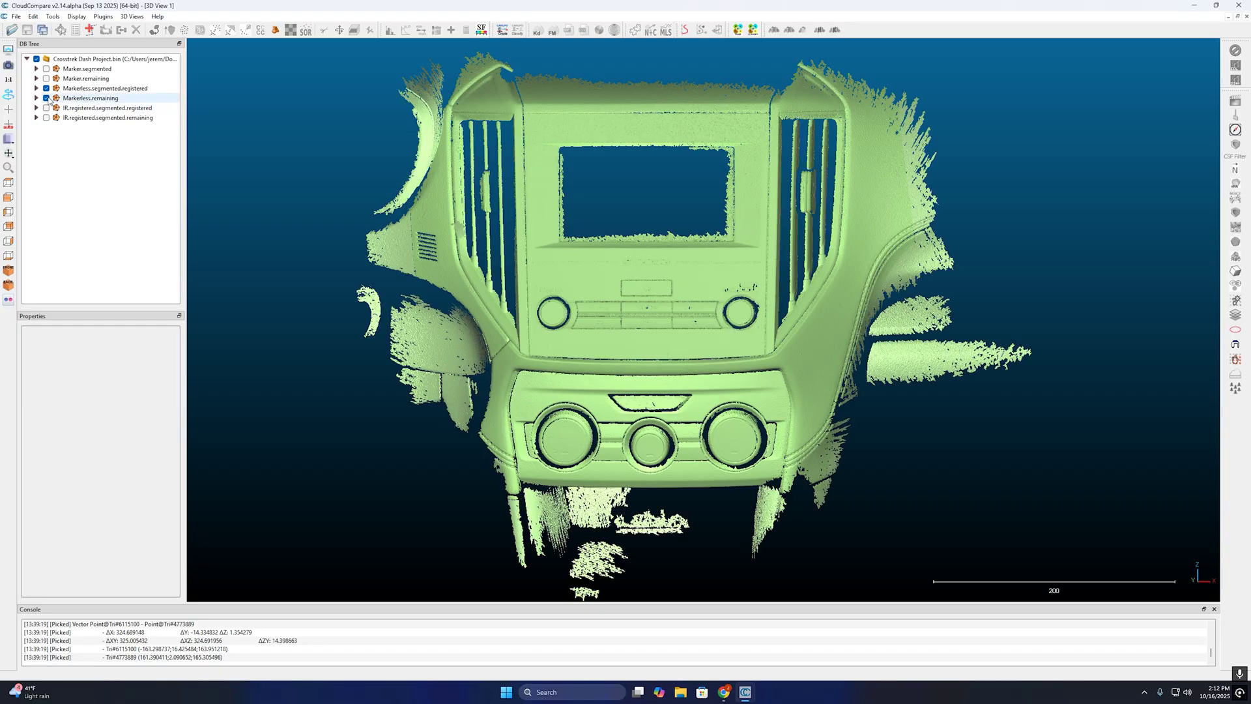
pyautogui.click(46, 97)
pyautogui.click(46, 88)
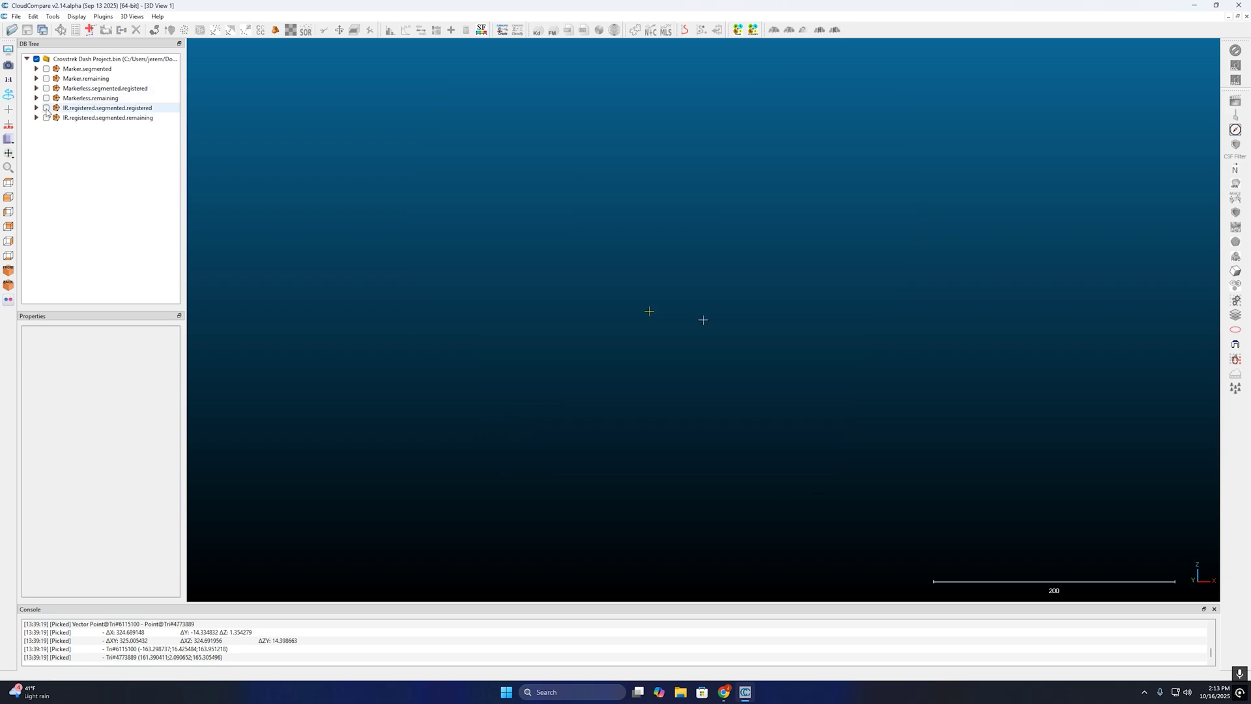
# - Show the IR segmented cloud without its fragments and overlay the Markerless cloud on it
pyautogui.click(46, 107)
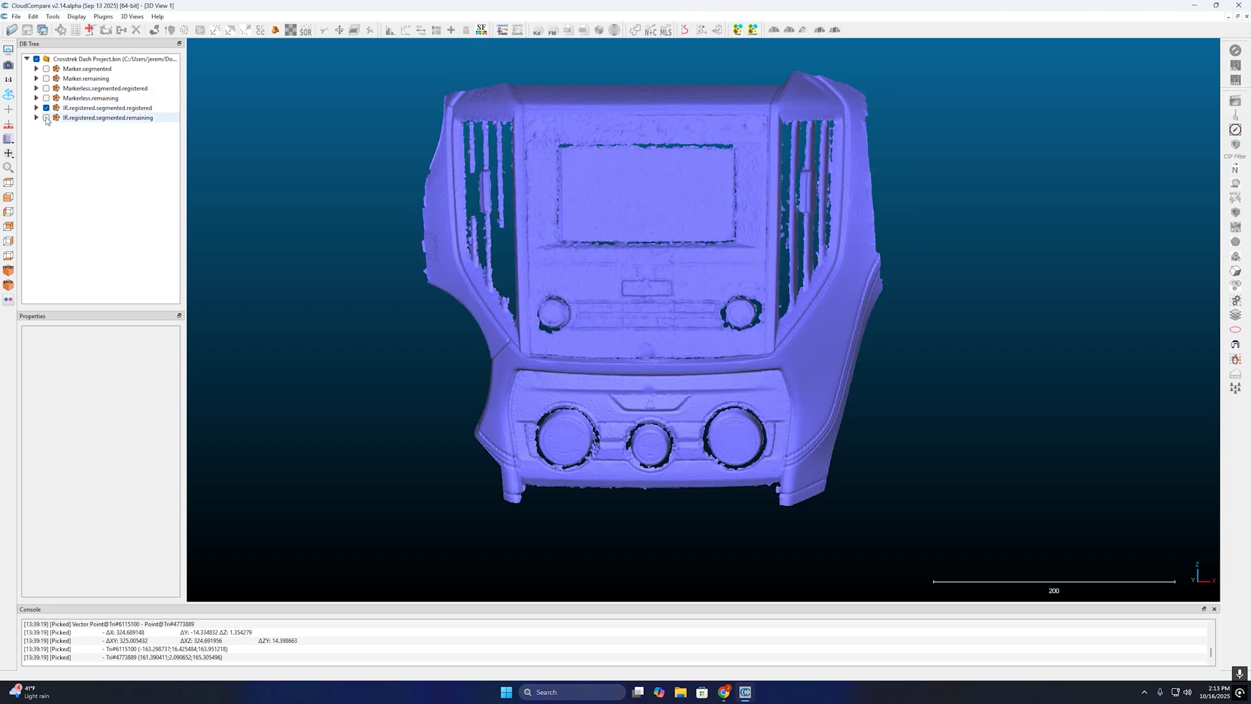
pyautogui.click(46, 117)
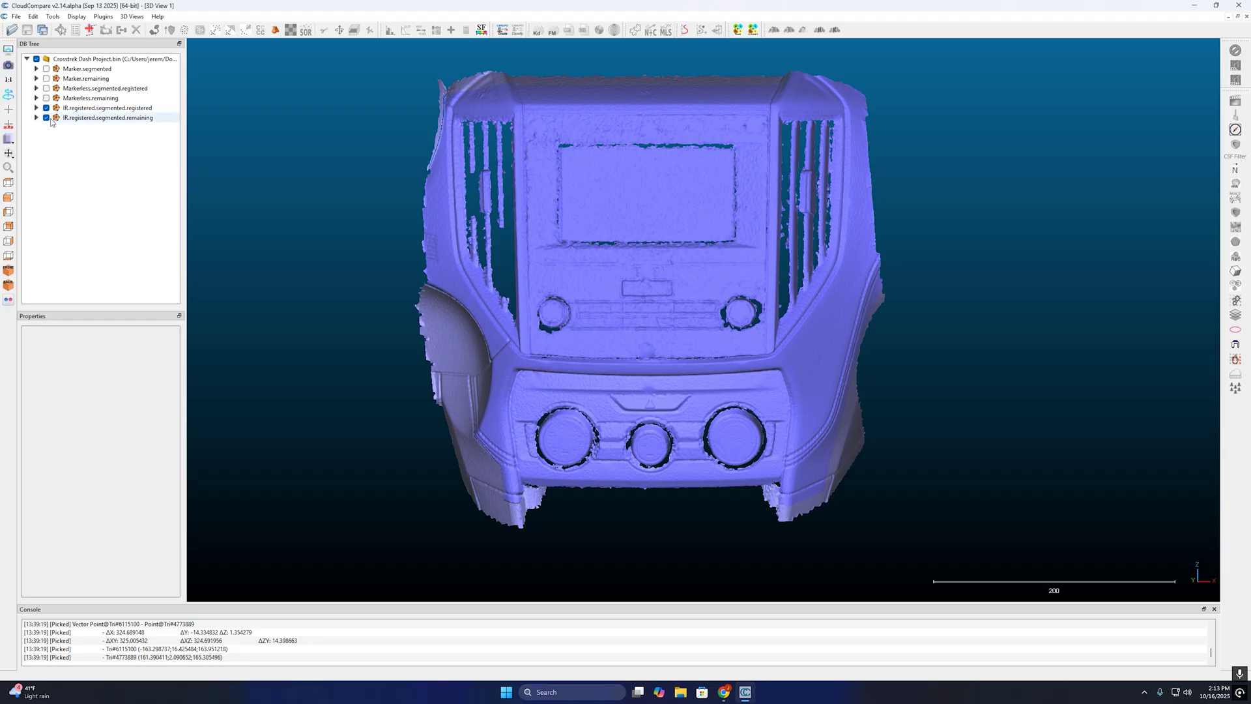
pyautogui.click(46, 118)
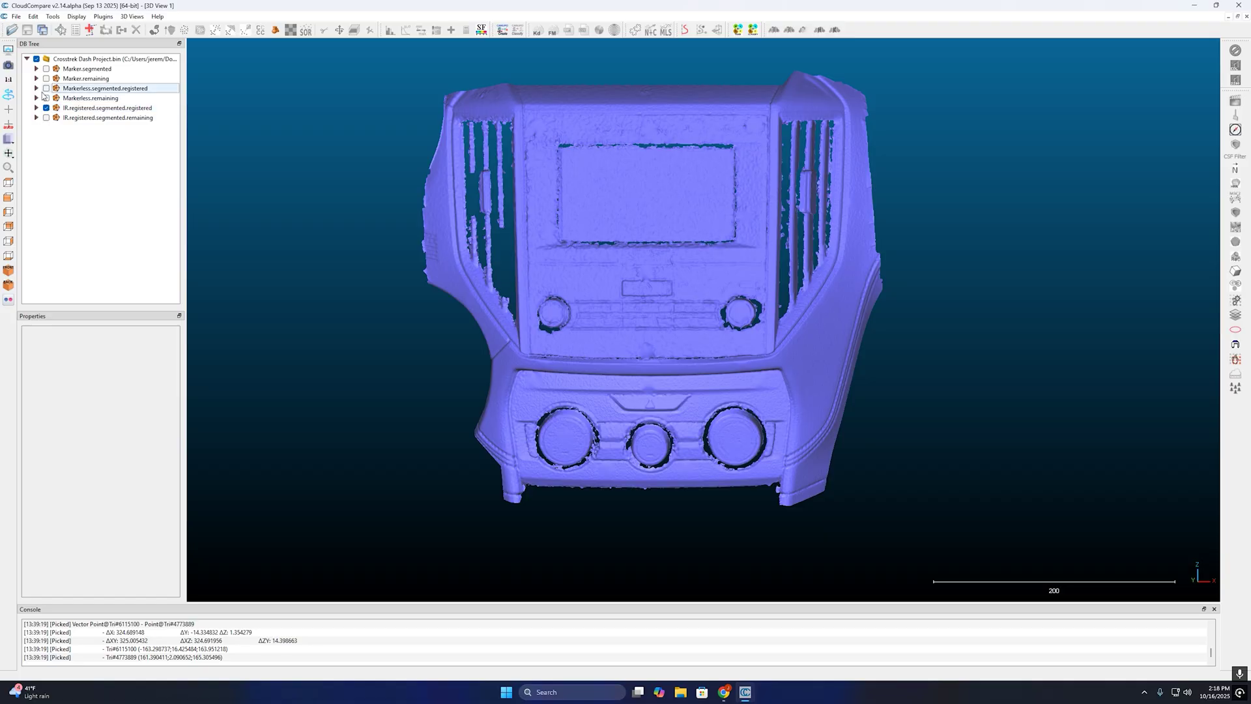
pyautogui.click(47, 88)
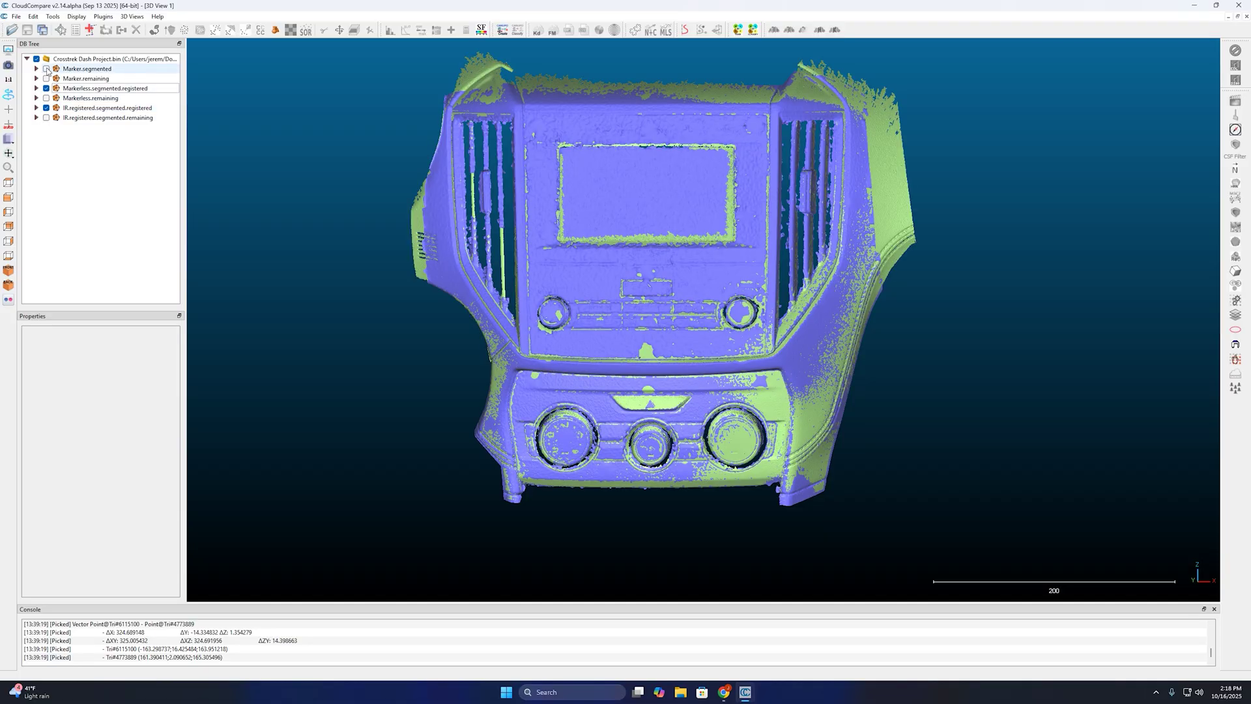
# - Compare all three clouds, then leave only Markerless.segmented.registered visible and select it
pyautogui.click(47, 69)
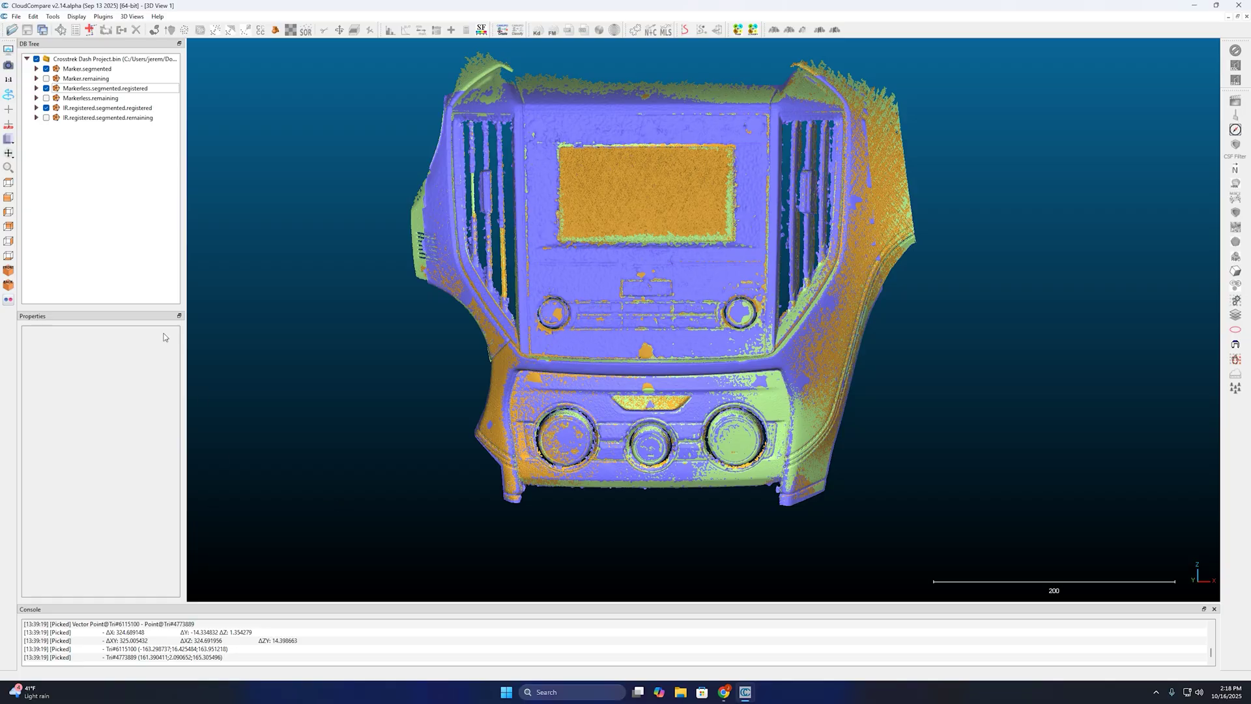
pyautogui.click(46, 108)
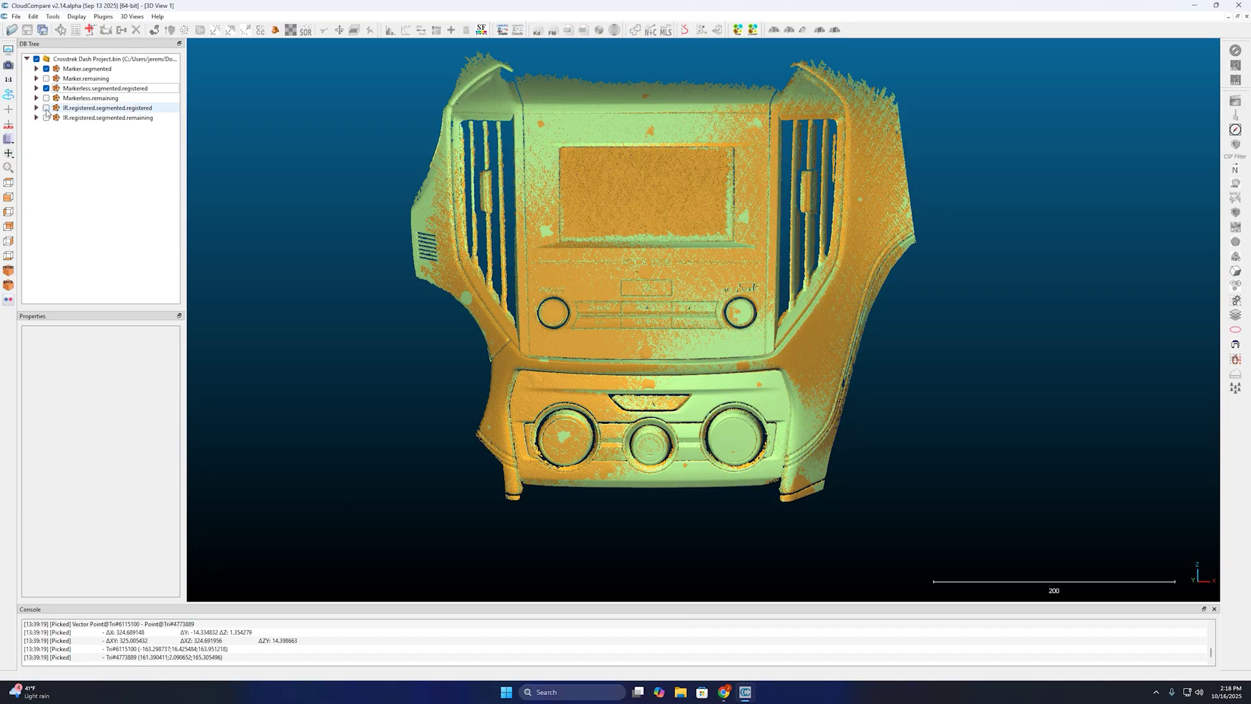
pyautogui.click(46, 69)
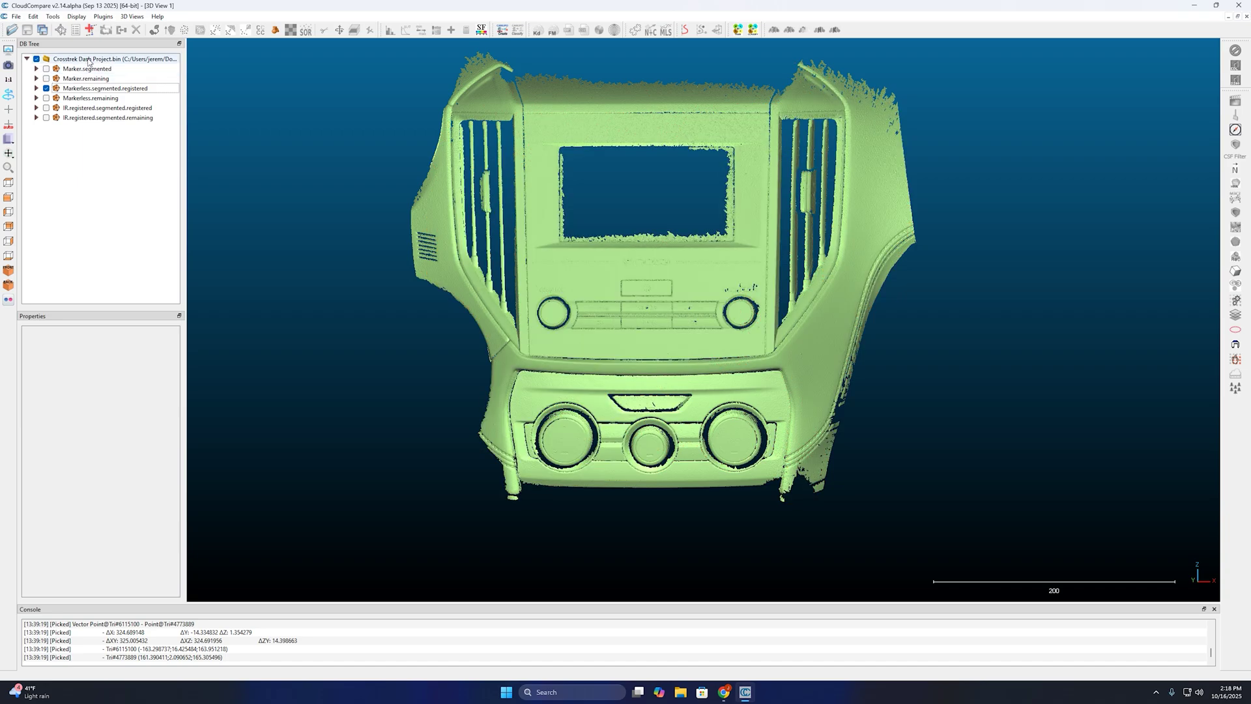
pyautogui.click(87, 89)
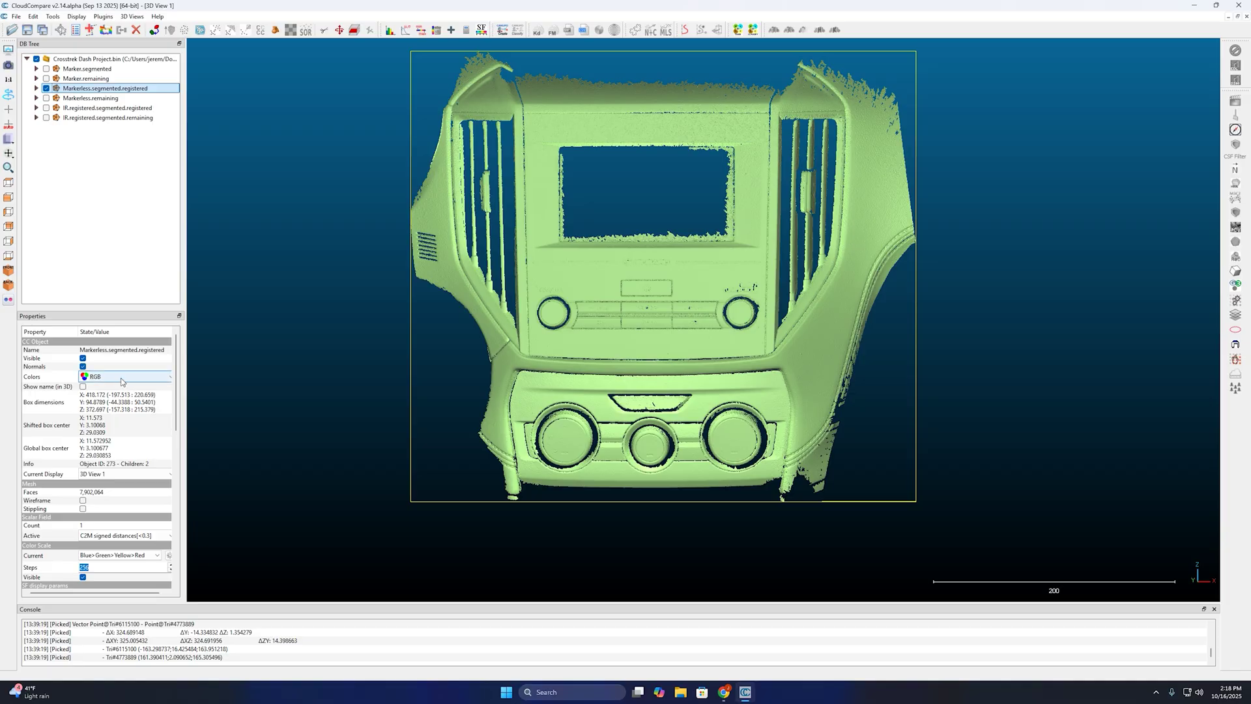
# - Switch the Markerless cloud's Colors from RGB to Scalar field and inspect the ±0.3 C2M heat map
pyautogui.click(121, 382)
pyautogui.click(123, 404)
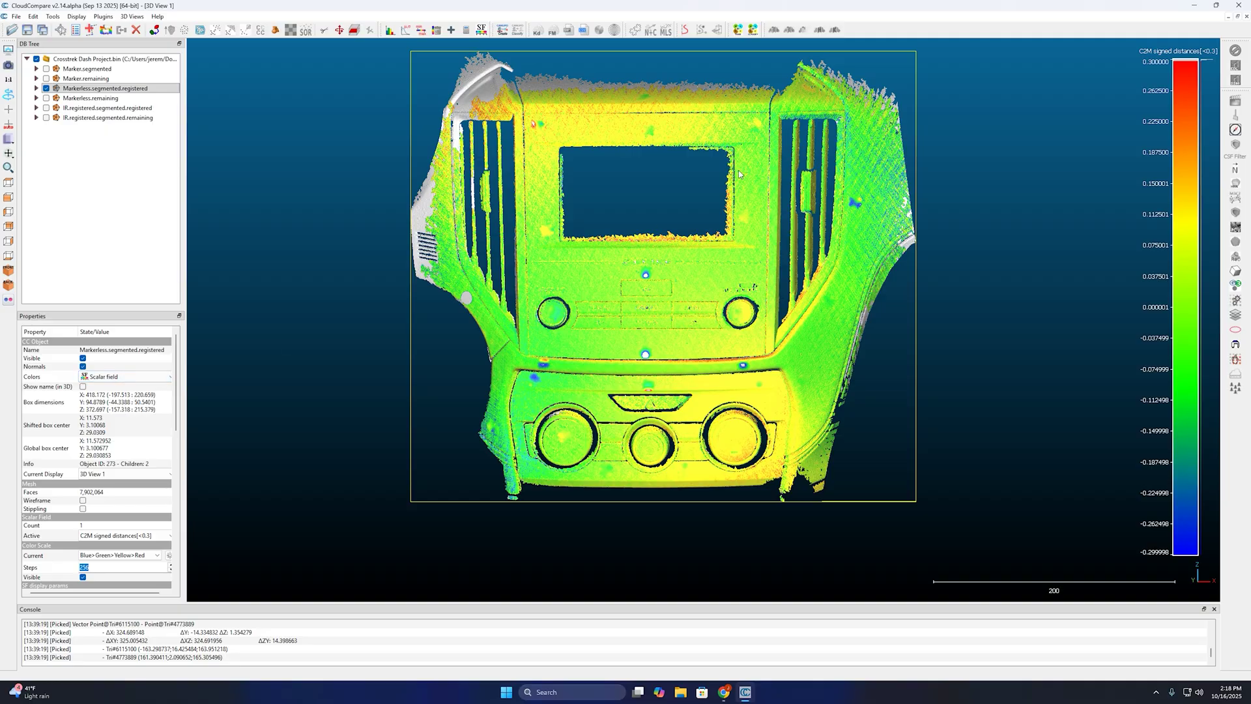
pyautogui.scroll(3, 641, 179)
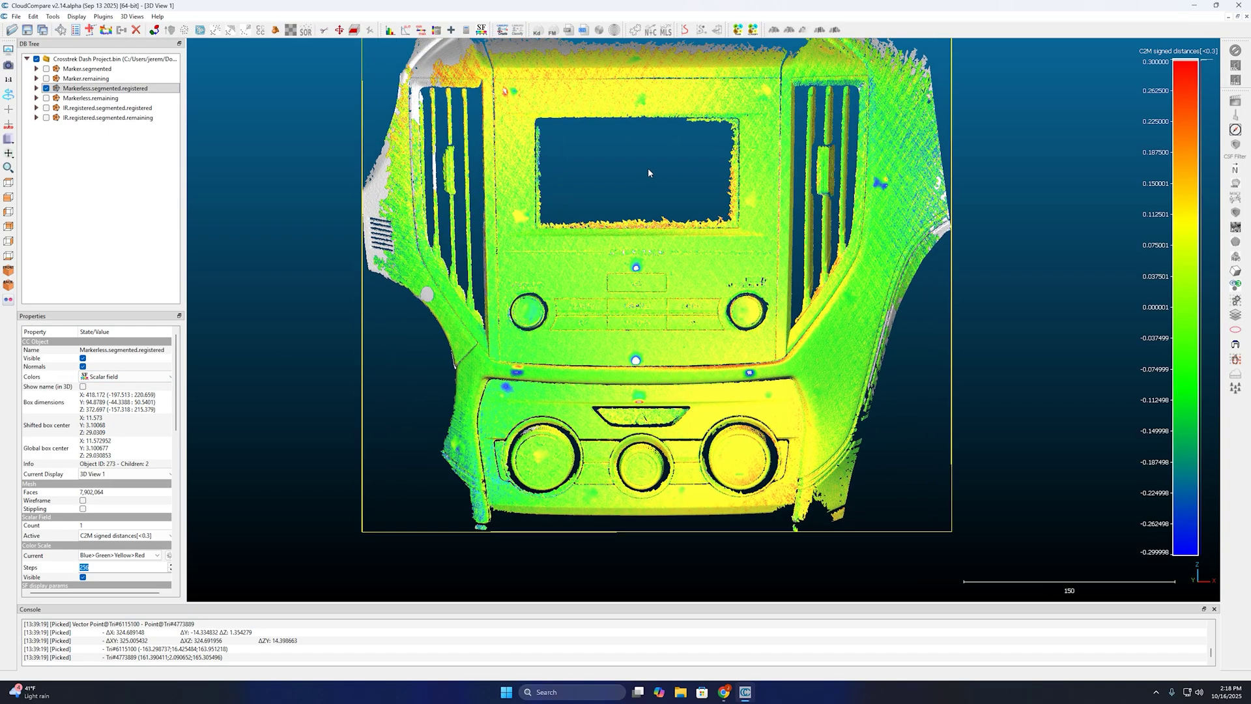
pyautogui.moveTo(648, 169); pyautogui.dragTo(652, 195, button='right')
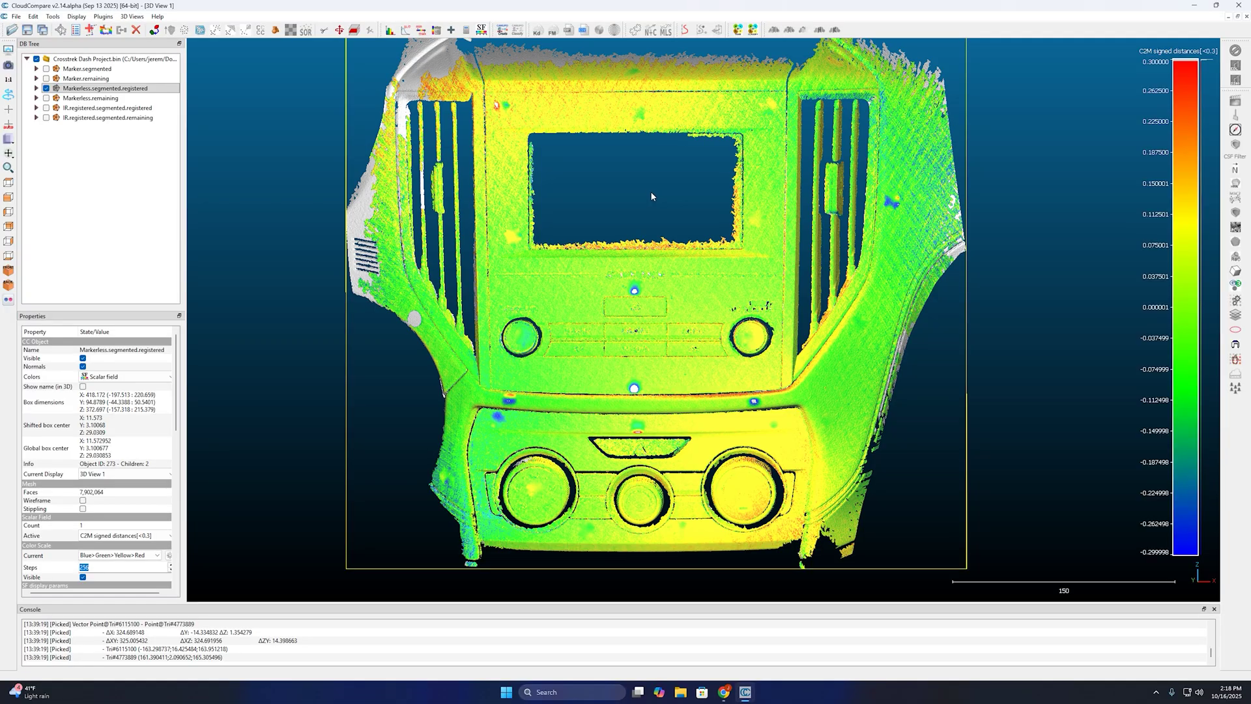
pyautogui.scroll(-3, 650, 198)
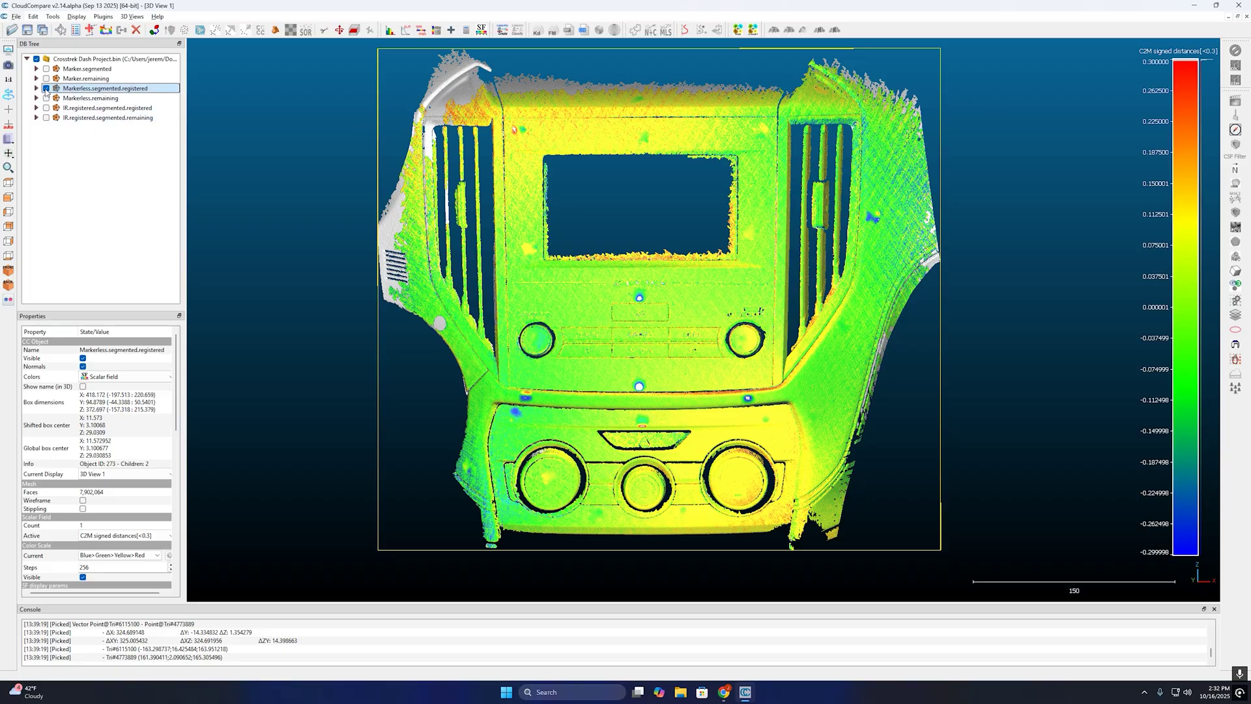
# - Hide Markerless, show and select the IR cloud, and colour it by its ±0.75 C2M scalar field
pyautogui.click(46, 88)
pyautogui.click(74, 110)
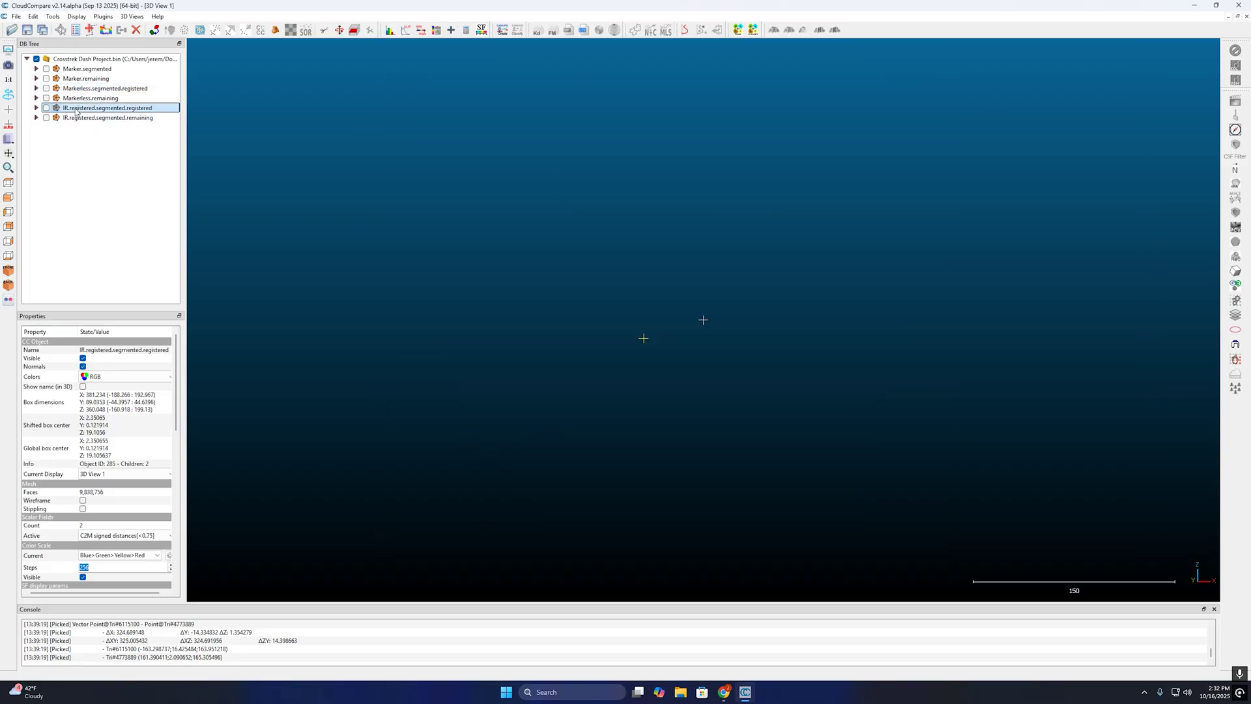
pyautogui.click(46, 108)
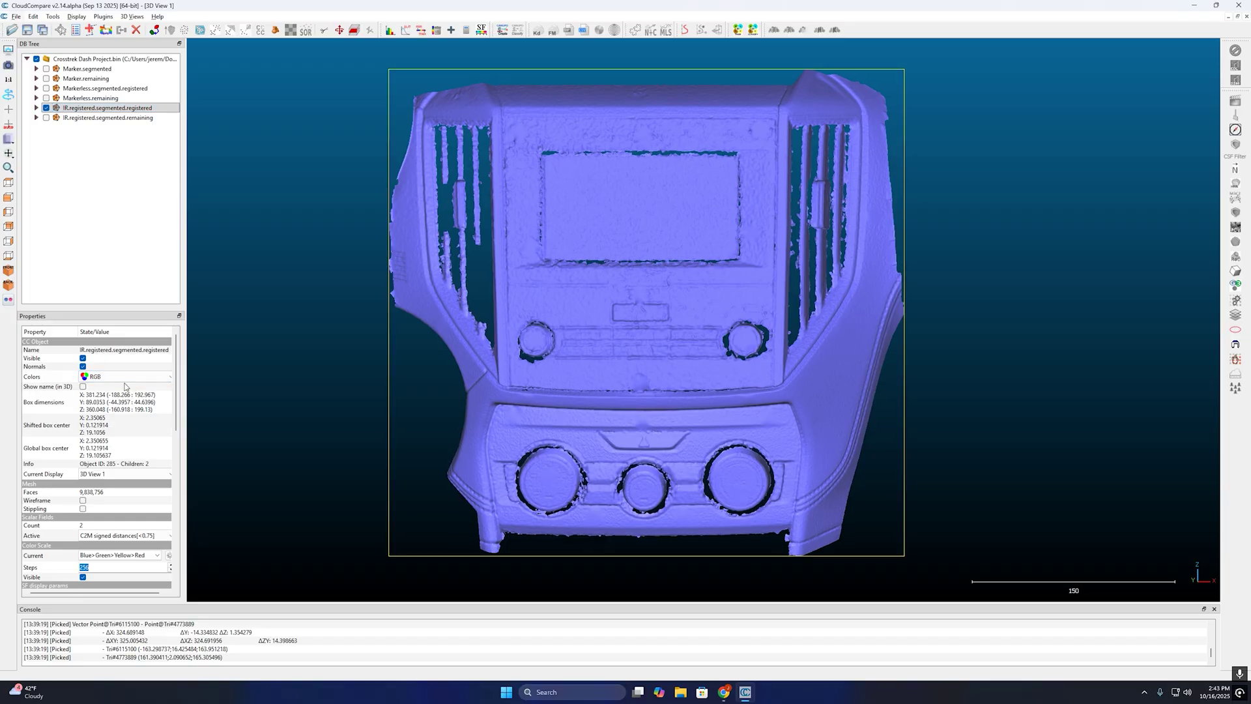
pyautogui.click(124, 378)
pyautogui.click(128, 403)
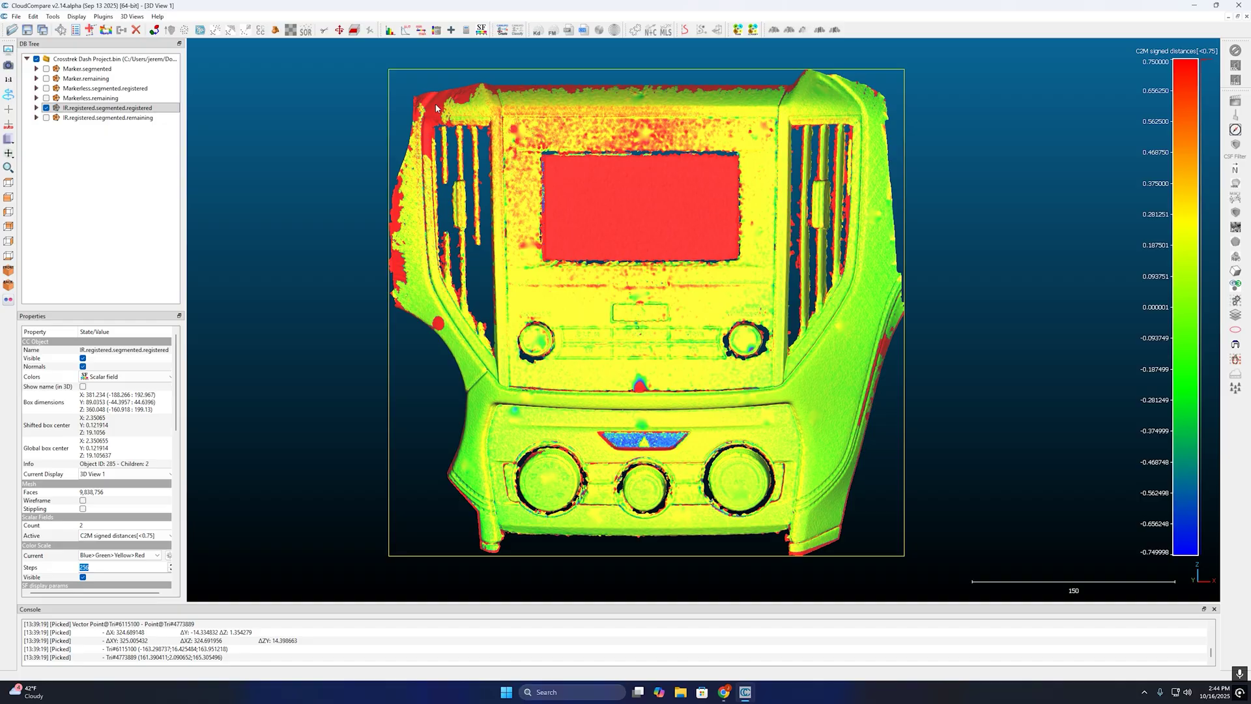
pyautogui.click(46, 107)
pyautogui.click(46, 68)
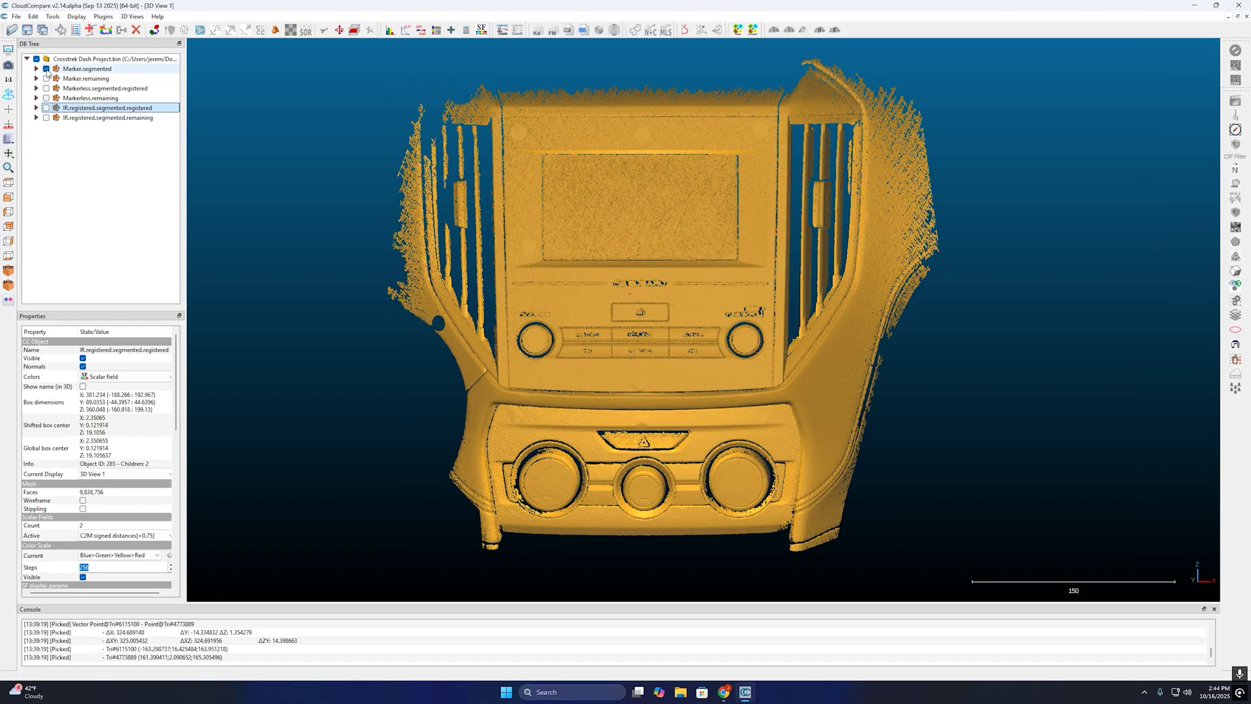
pyautogui.click(46, 108)
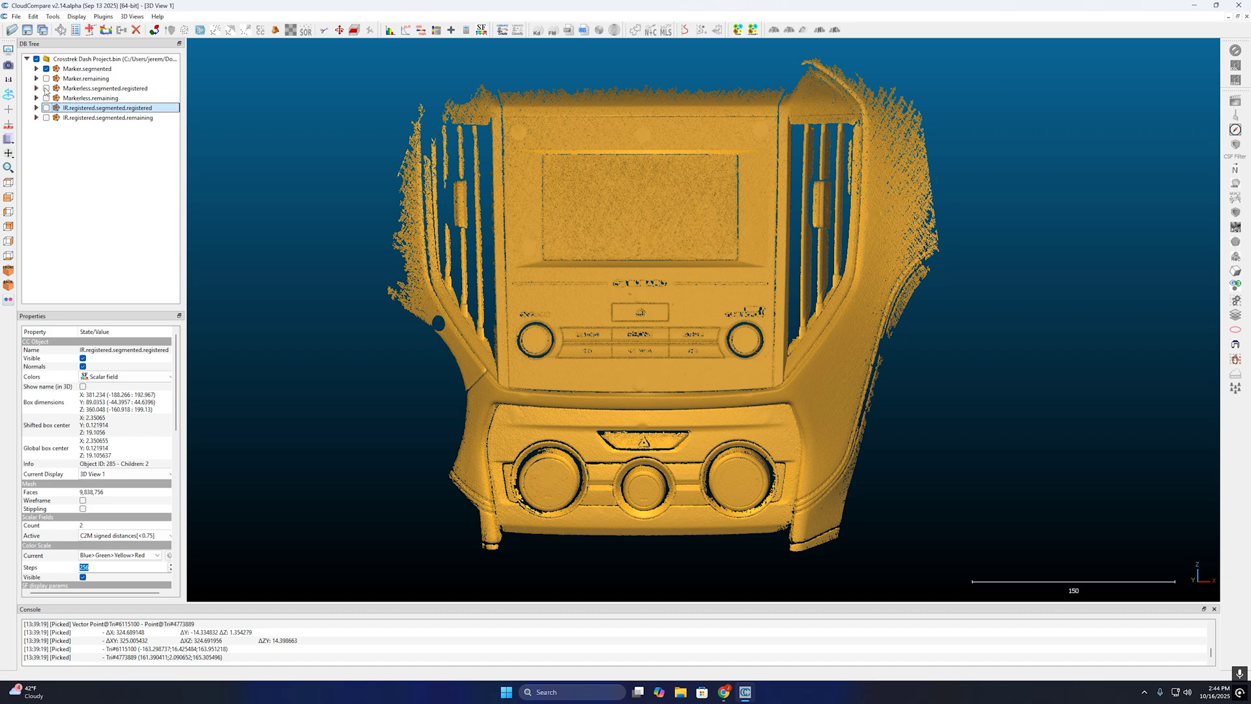
pyautogui.click(46, 68)
pyautogui.click(46, 68)
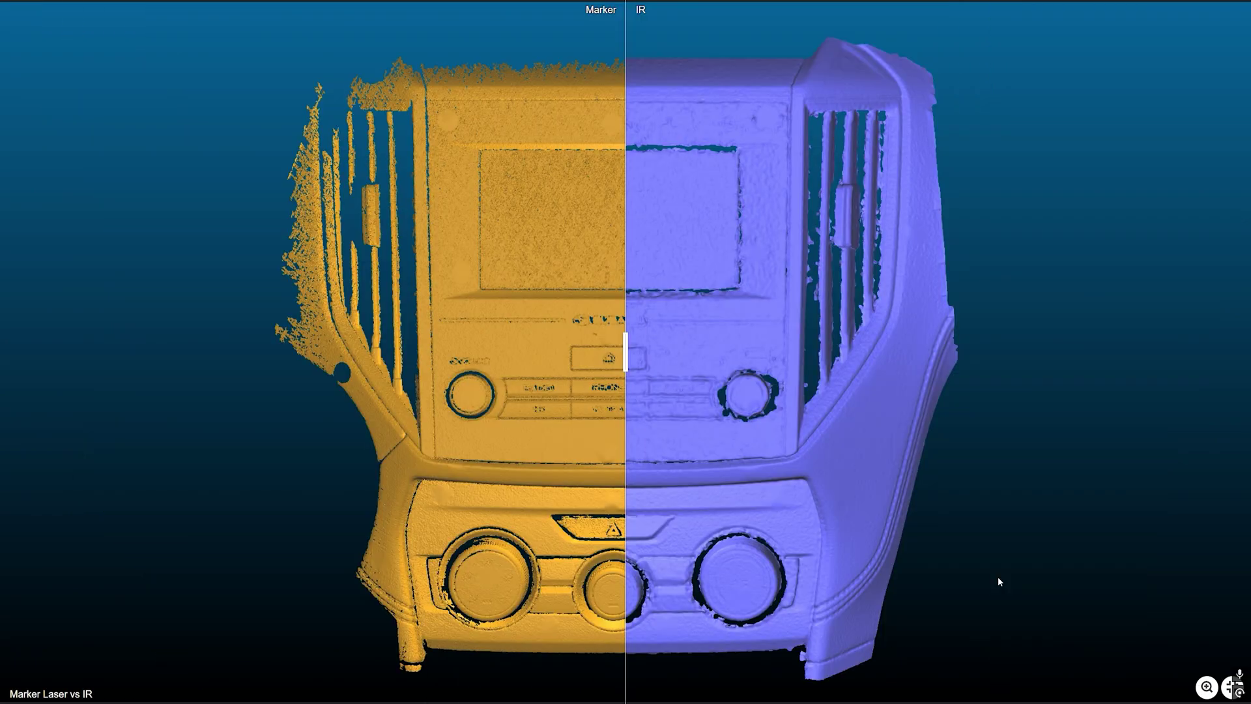
# - Nudge the split divider and zoom into the lower console's climate-control knobs
pyautogui.moveTo(626, 356)
pyautogui.mouseDown()
pyautogui.moveTo(1027, 381)
pyautogui.moveTo(252, 378)
pyautogui.moveTo(625, 394)
pyautogui.mouseUp()
pyautogui.scroll(3, 690, 683)
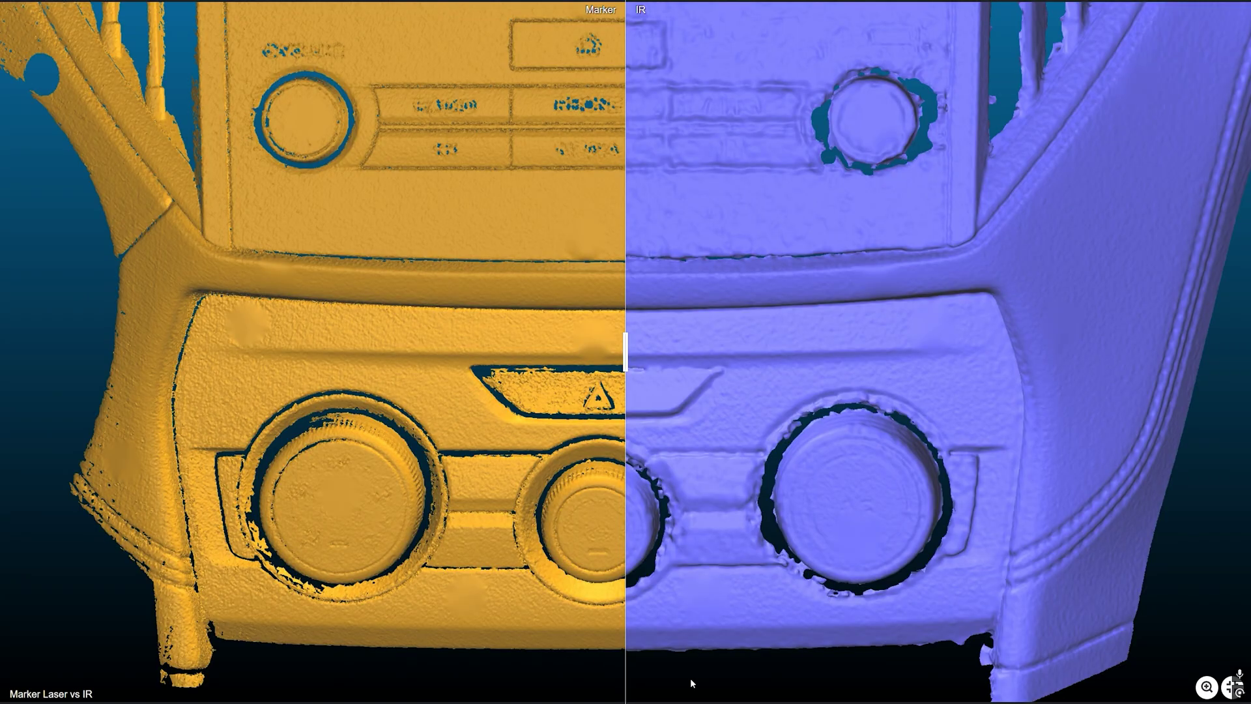